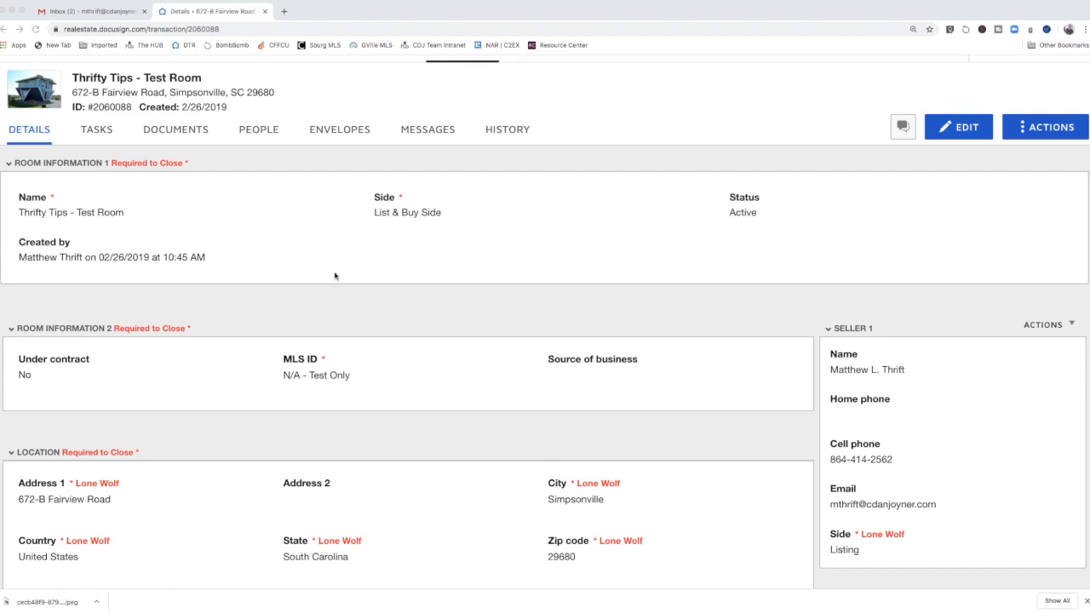
Step: Start a new envelope from the Envelopes section of the Thrifty Tips - Test Room
scroll(335, 275, "down", 4)
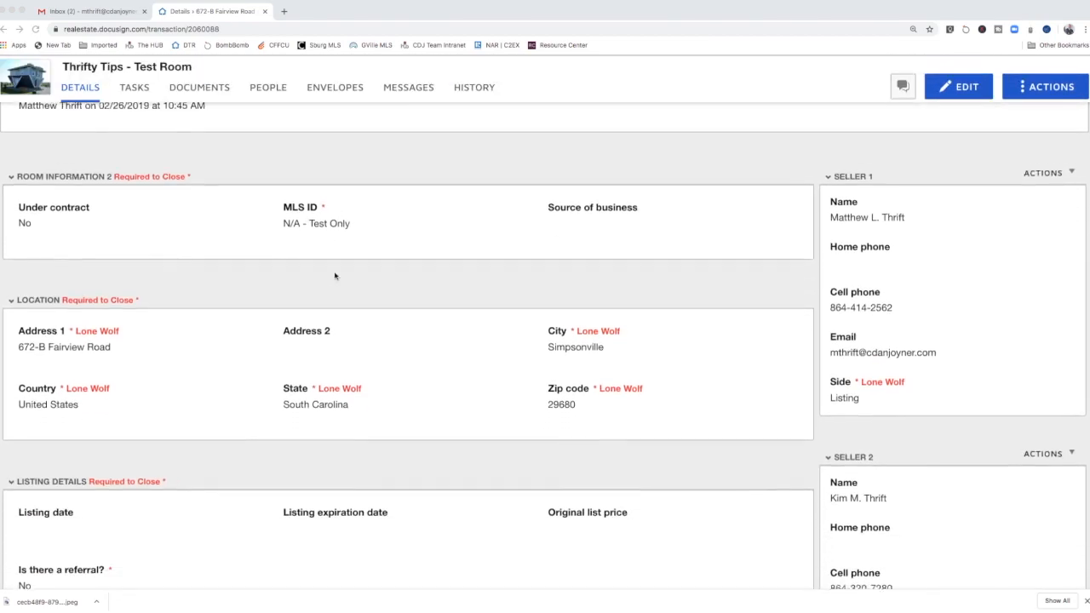
scroll(388, 284, "down", 2)
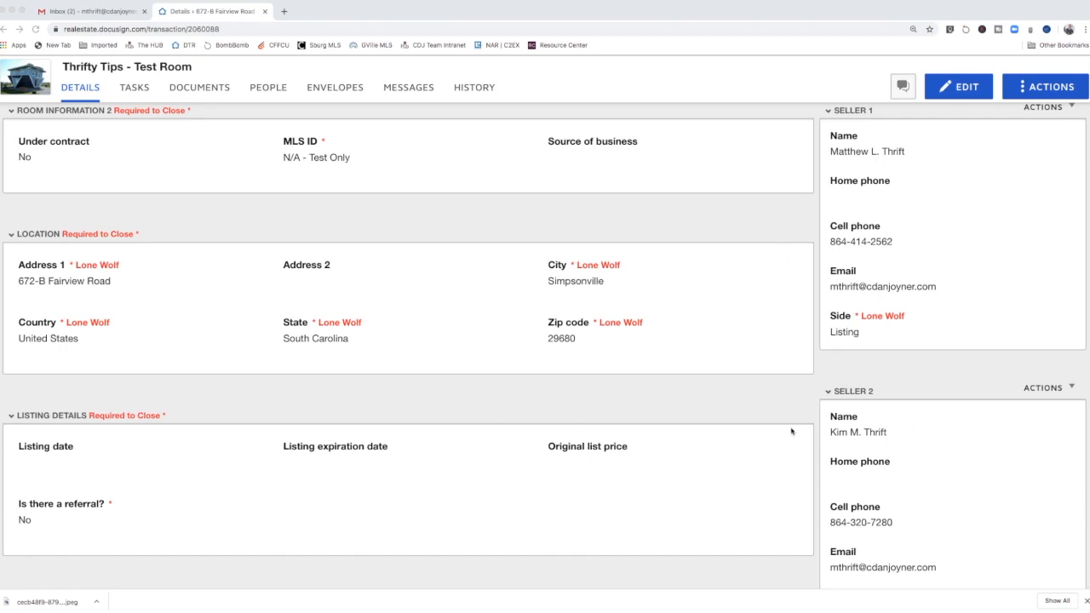
scroll(791, 432, "up", 5)
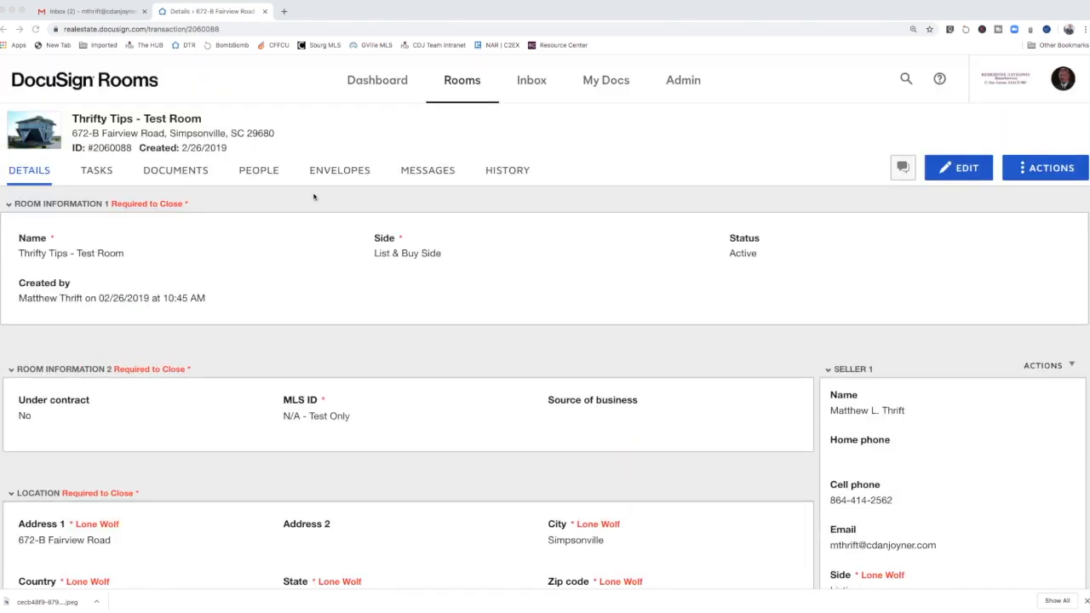
left_click(179, 172)
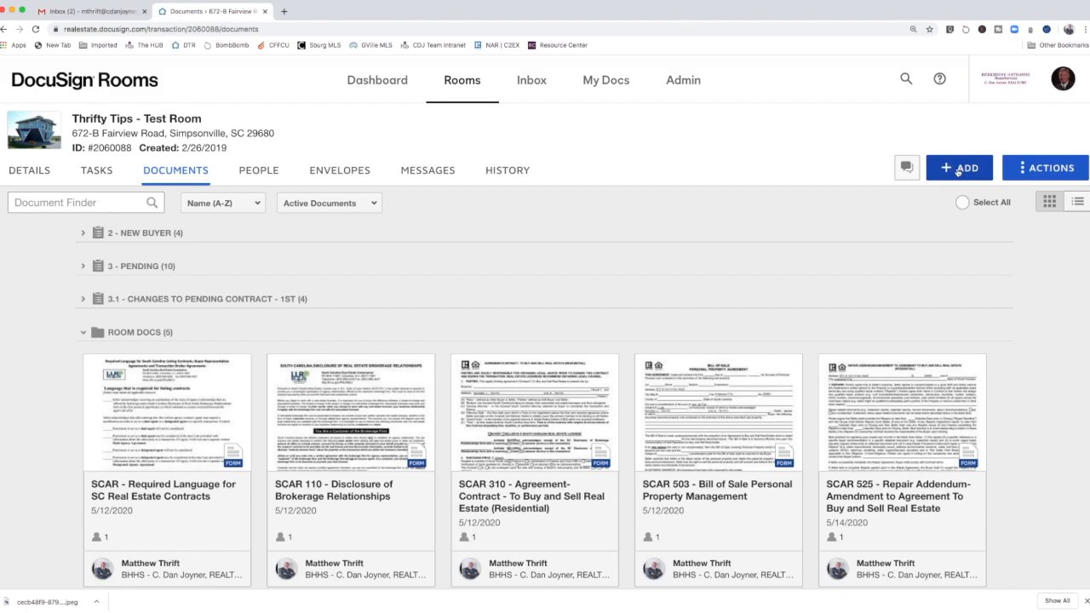
left_click(328, 173)
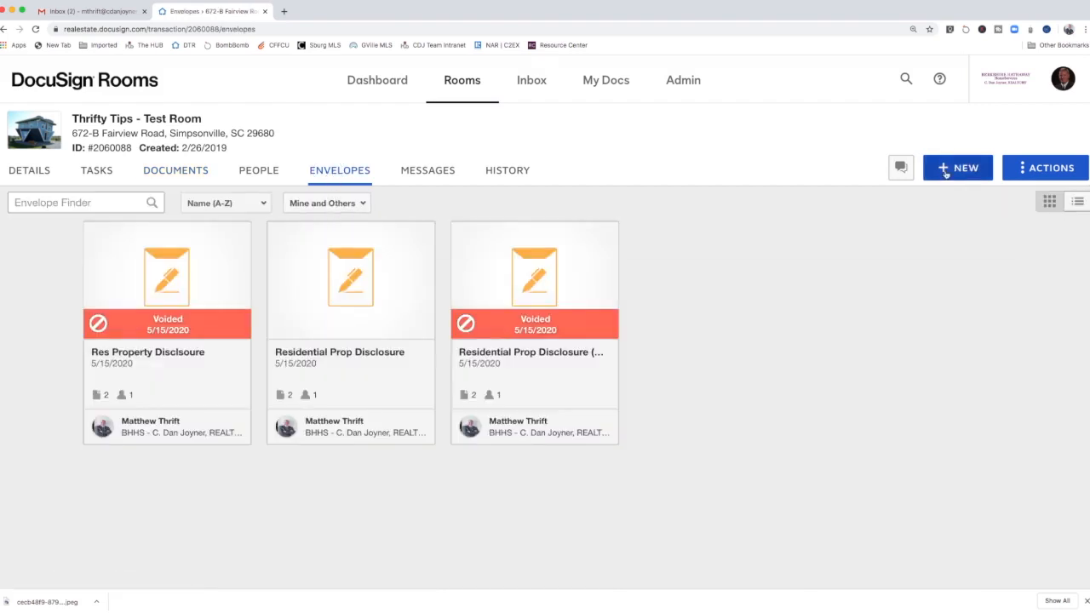
left_click(945, 173)
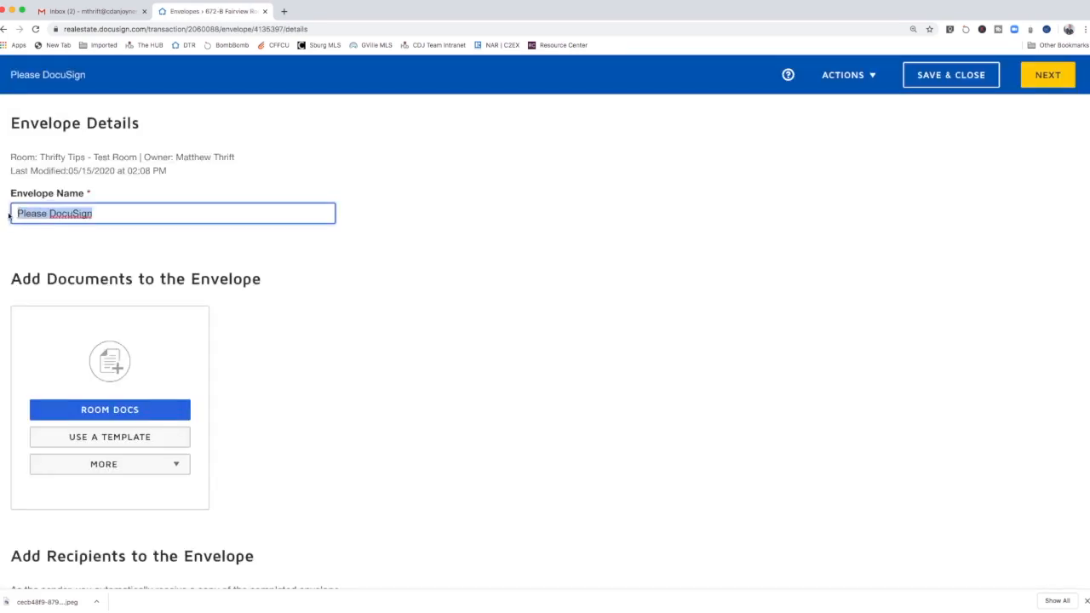
Step: Name the envelope Residential Property Disclosure
type("Re")
key("Down")
key("Down")
key("Return")
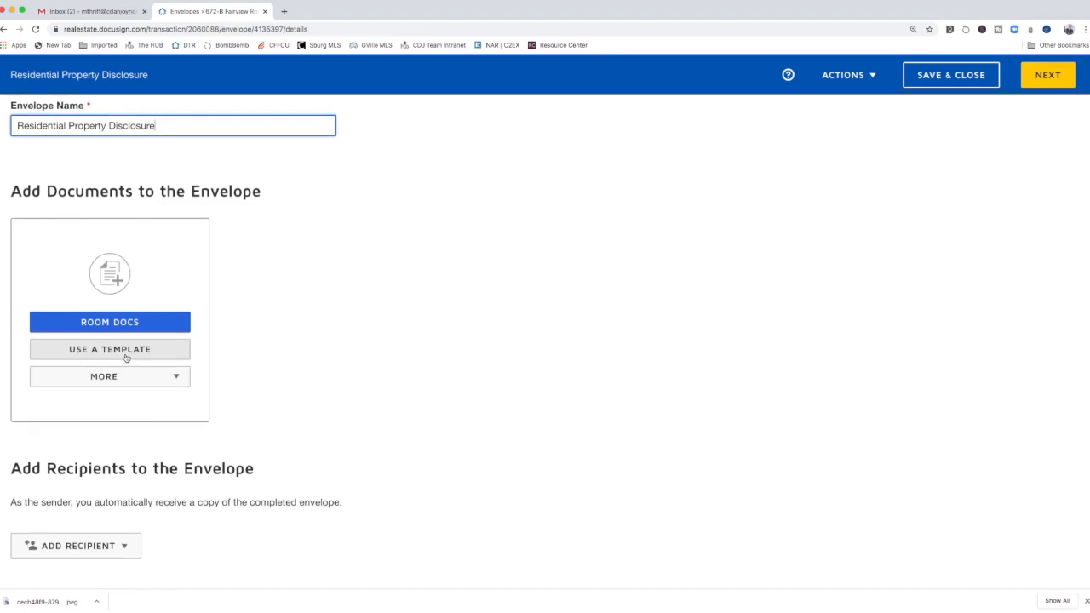
Step: Add the shared Seller Disclosure and Seller Disclosure Addendum templates, then move Residential Disclosure to the first position
left_click(104, 355)
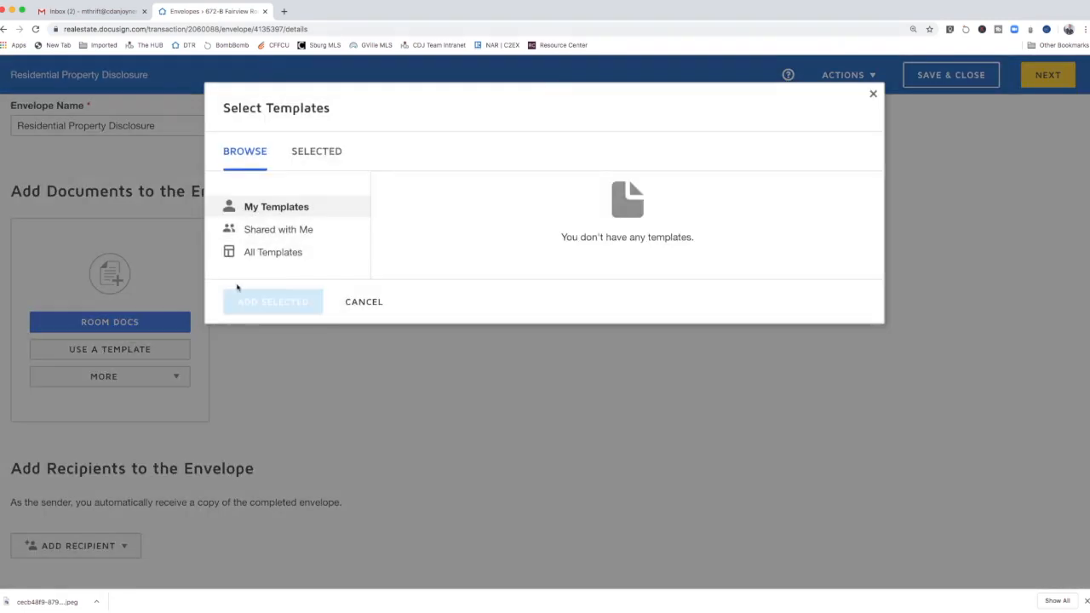
left_click(269, 230)
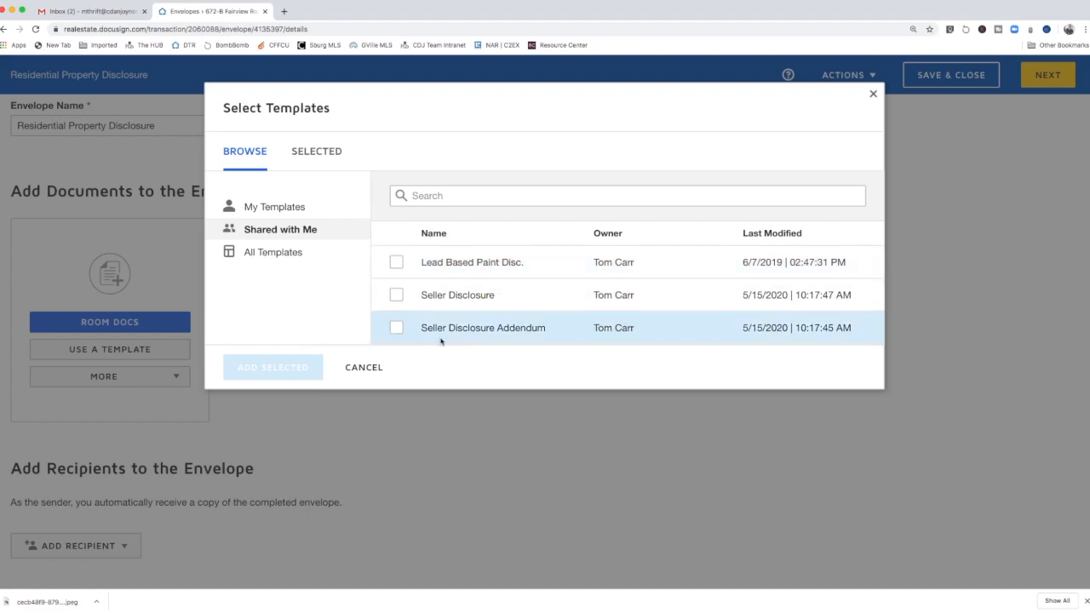
left_click(395, 296)
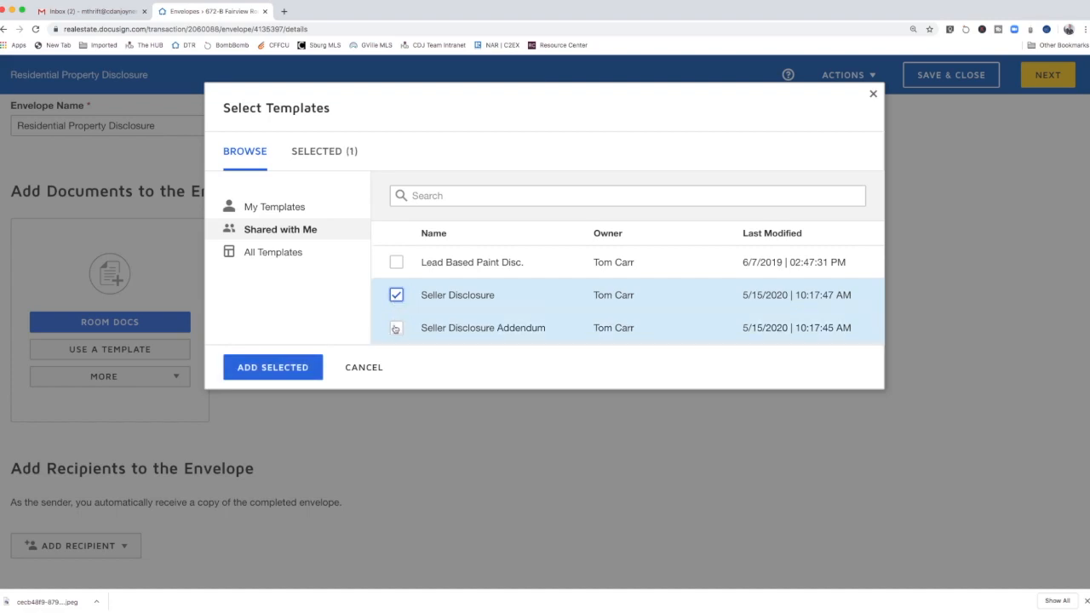
left_click(396, 328)
left_click(288, 367)
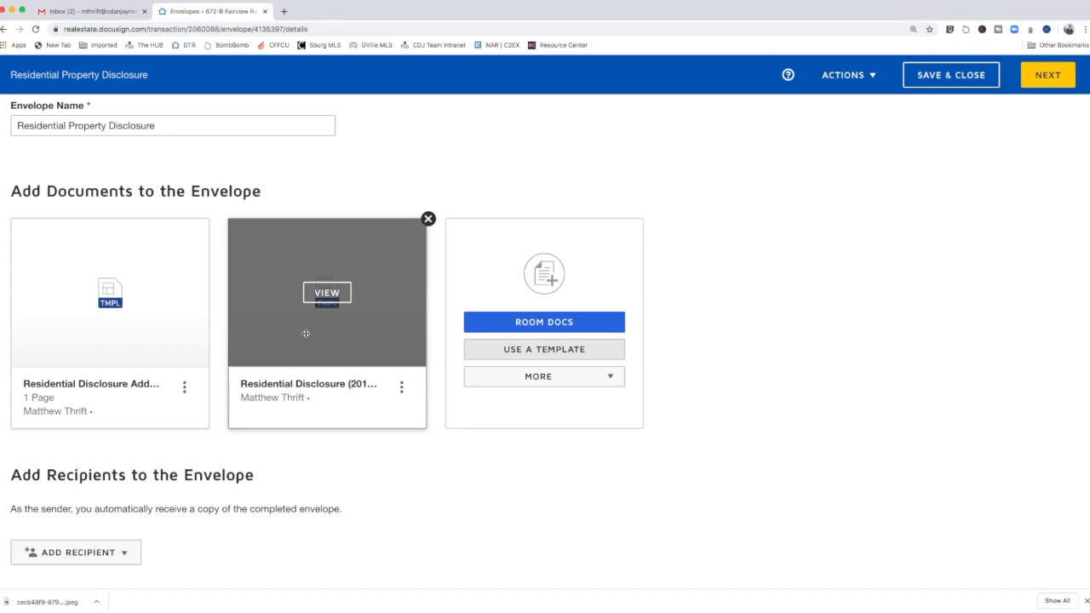
left_click_drag(306, 333, 131, 327)
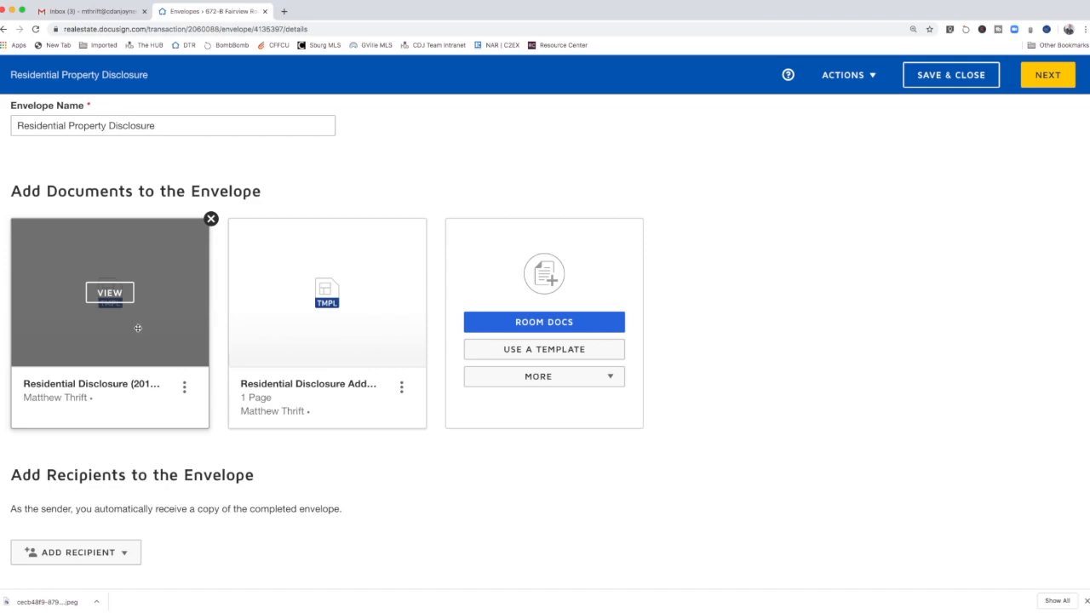
Step: Add the pre-tagged seller one and seller two roles, assigning each role to its matching seller from the available recipients
scroll(185, 360, "down", 5)
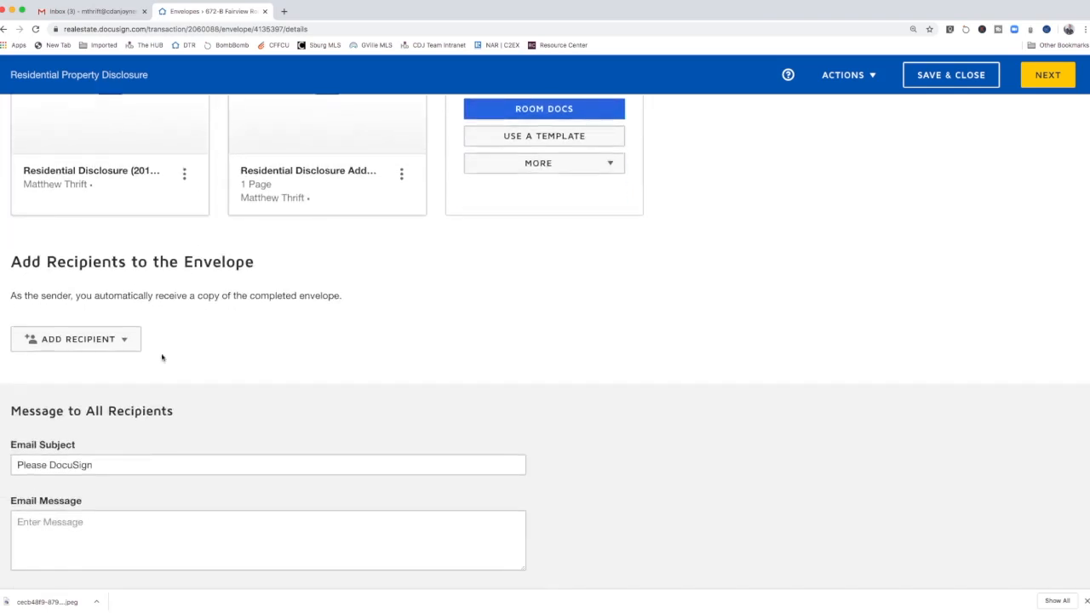
left_click(125, 340)
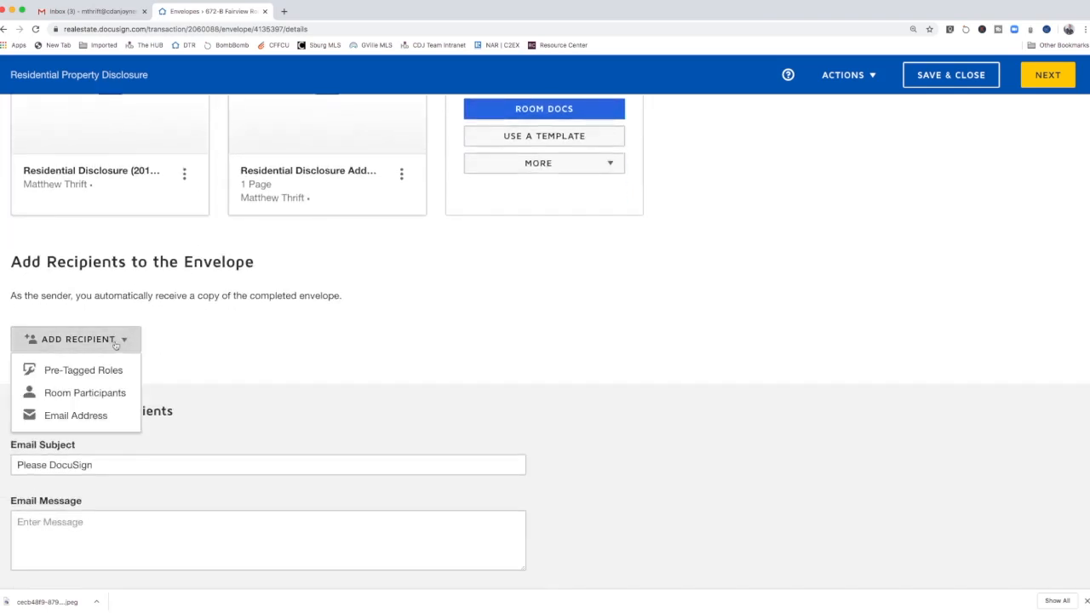
left_click(85, 370)
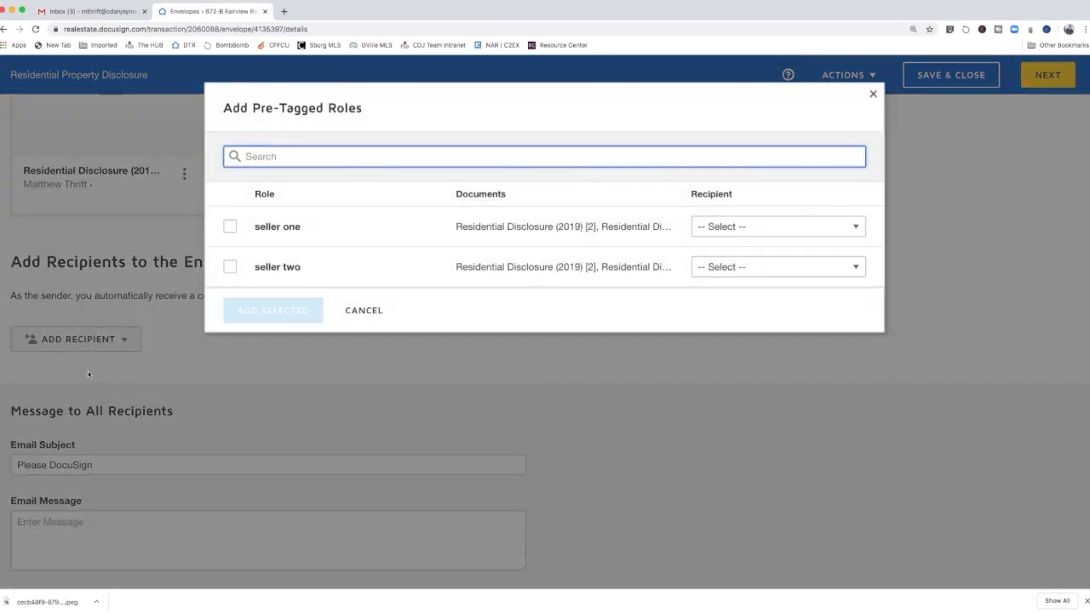
left_click(230, 226)
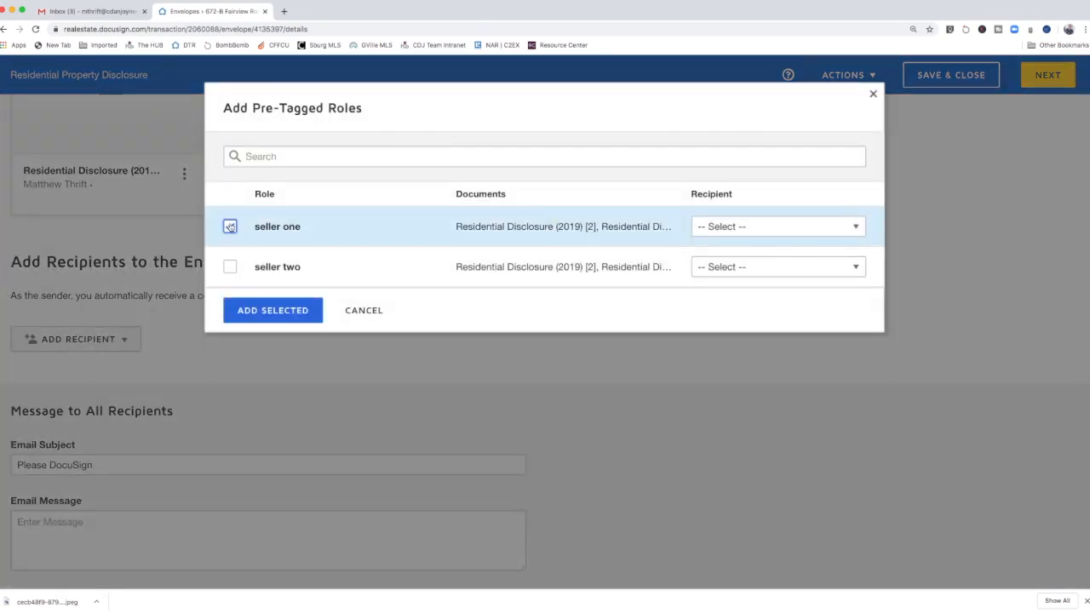
left_click(230, 268)
left_click(849, 230)
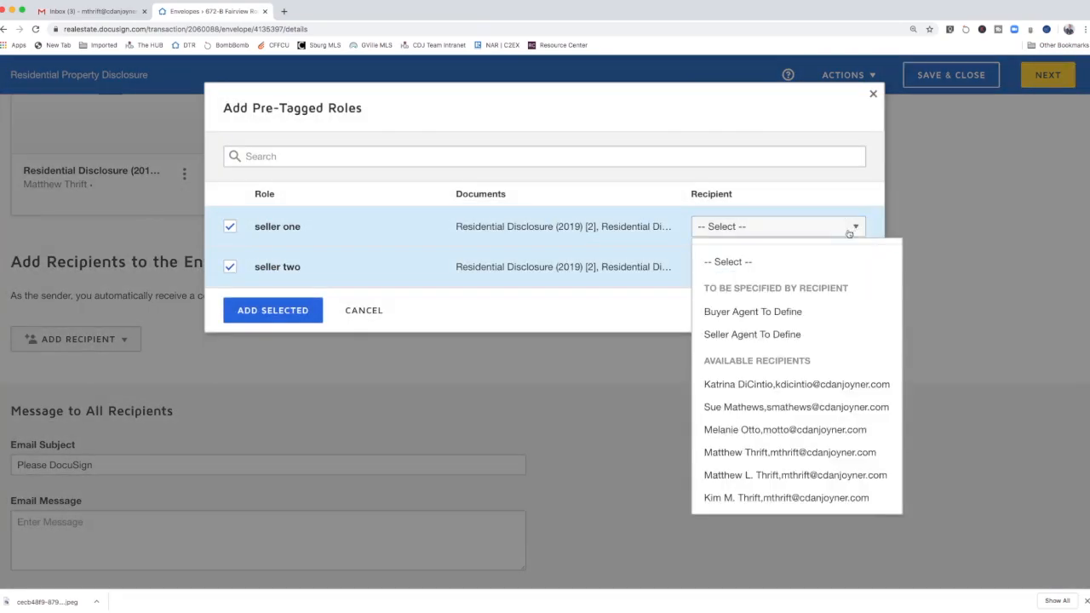
left_click(762, 474)
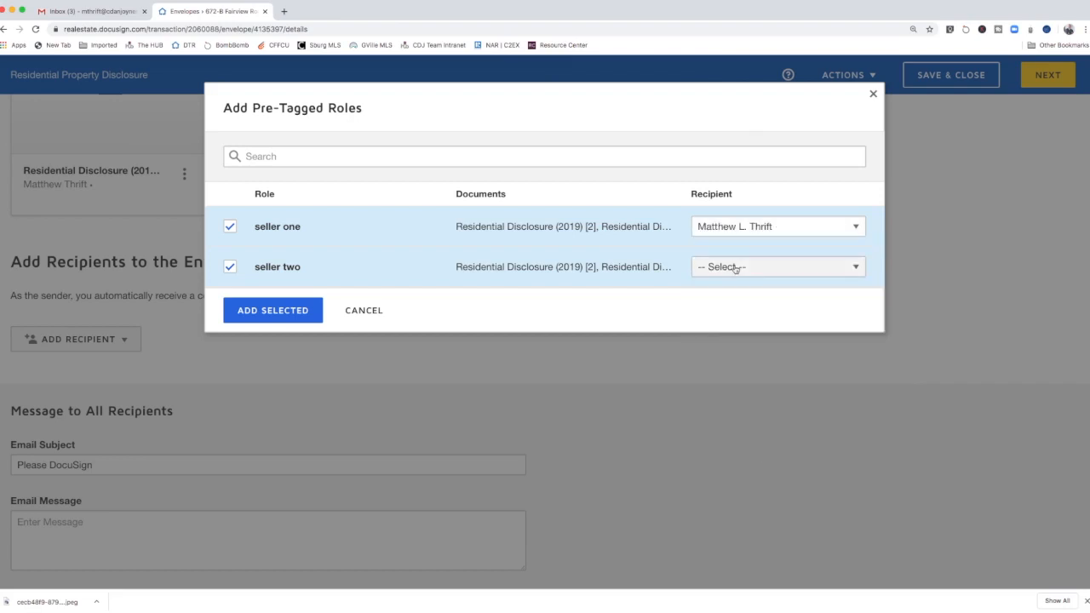
left_click(770, 267)
left_click(761, 538)
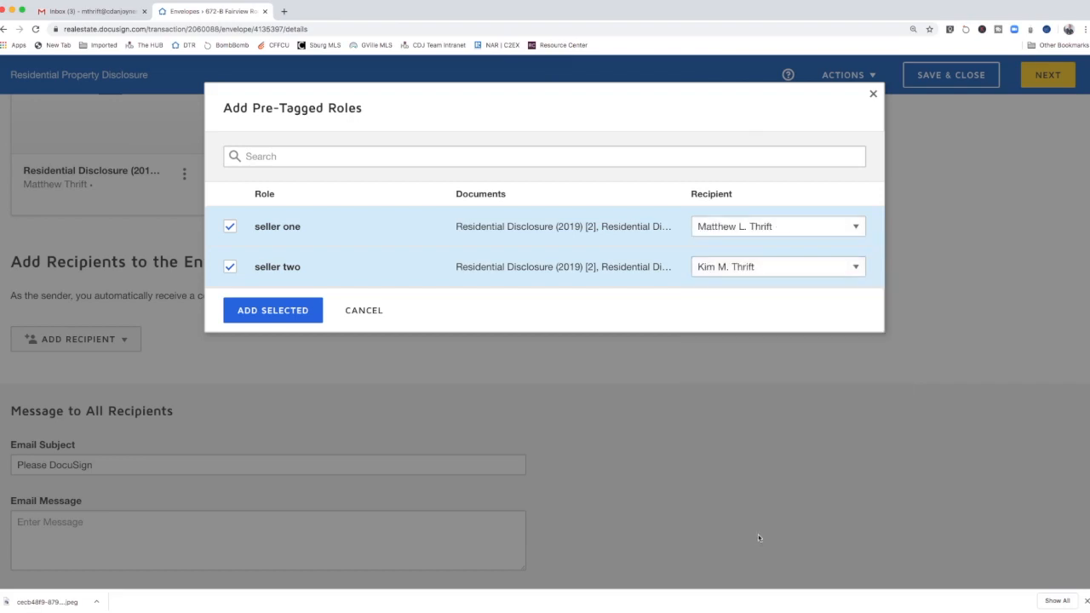
left_click(267, 310)
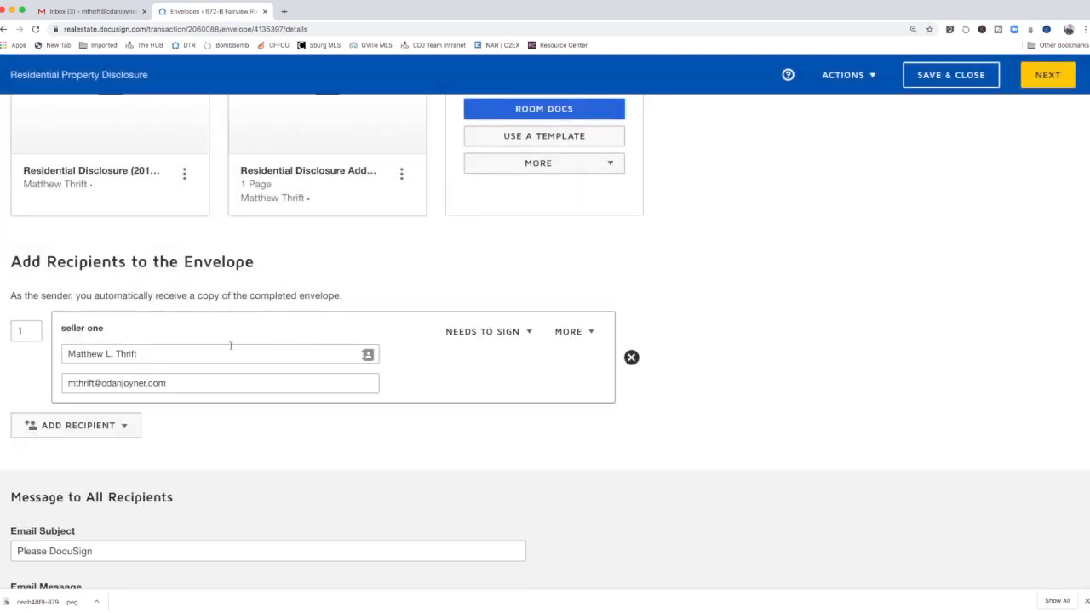
Step: Set seller two's signing order to 2 and continue to the field-tagging view
scroll(231, 345, "down", 2)
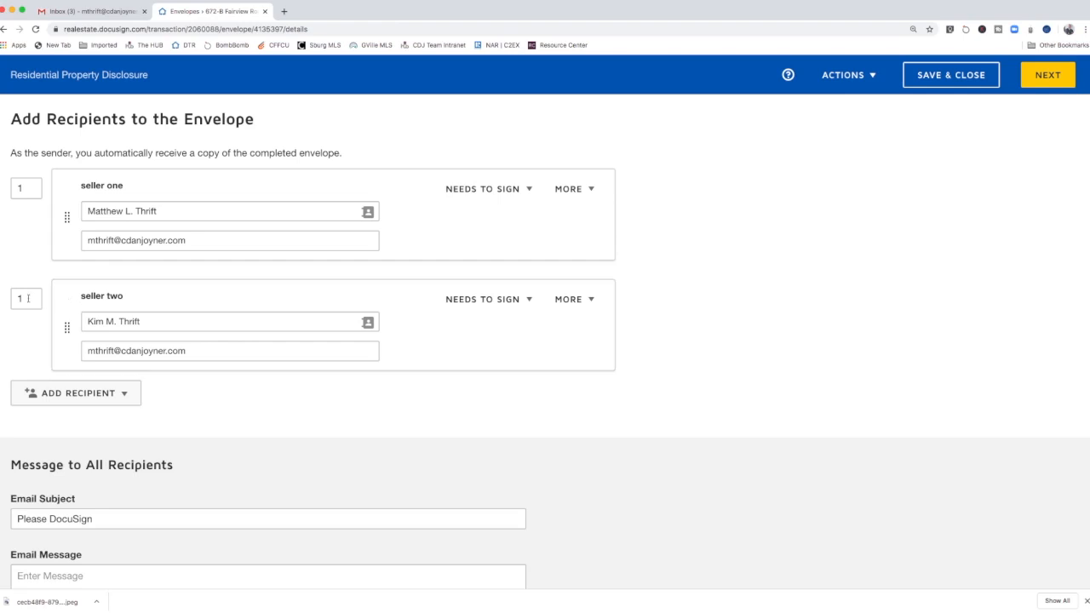
left_click_drag(28, 298, 14, 298)
type("2")
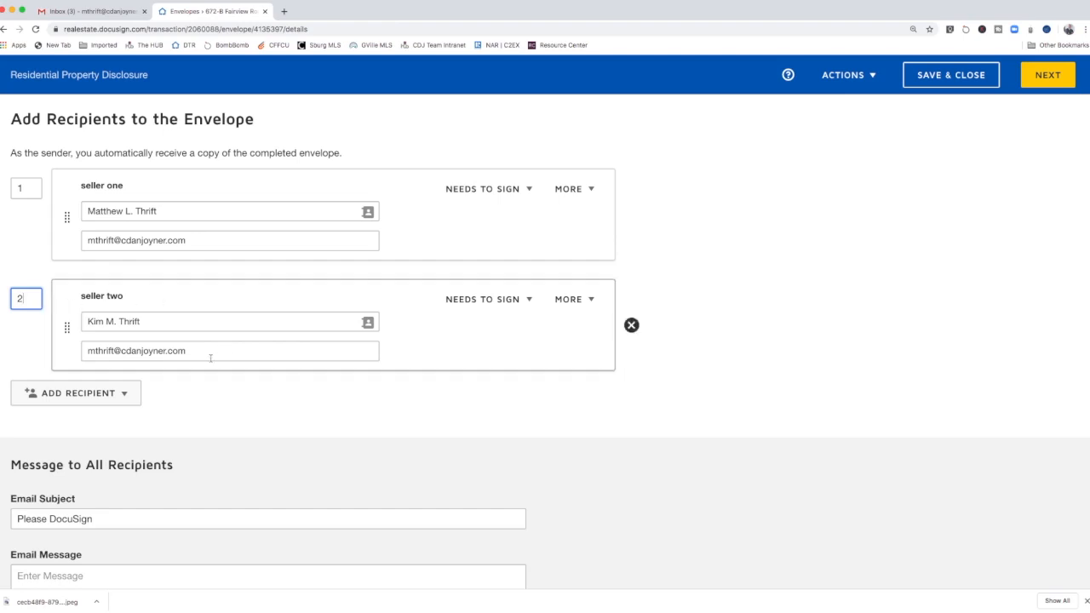
scroll(193, 389, "down", 2)
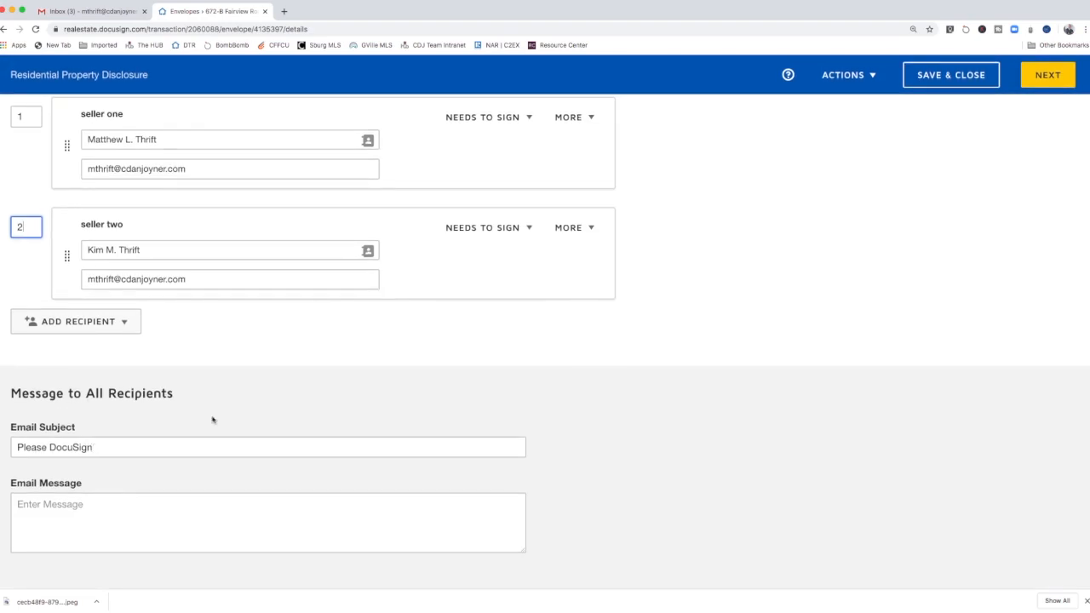
left_click(1051, 78)
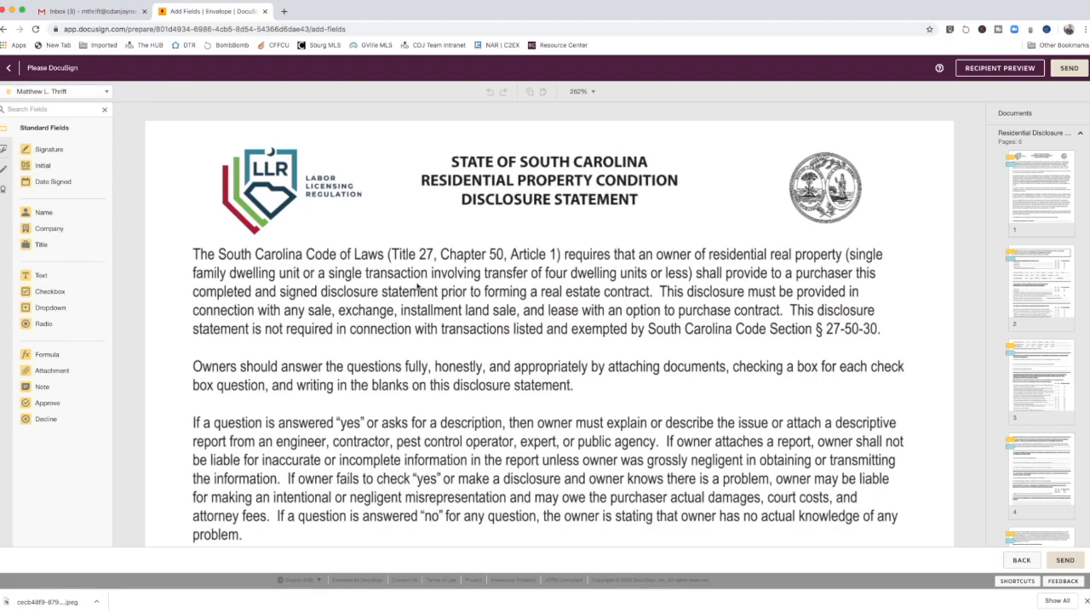
Step: Review the pre-tagged fields on every page of the disclosure, then send the envelope
scroll(418, 287, "down", 5)
scroll(418, 285, "down", 6)
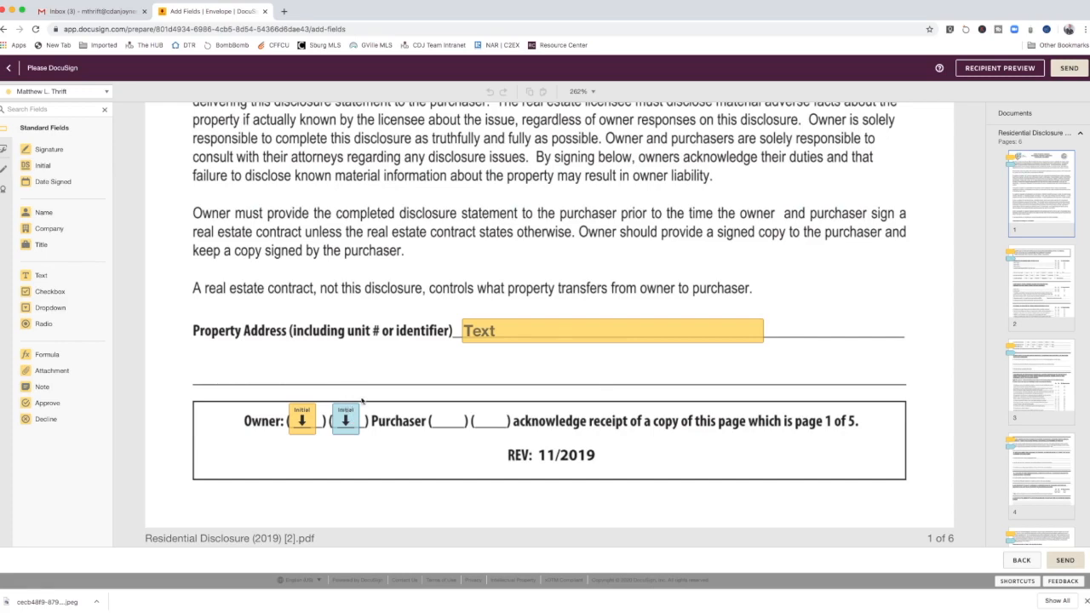
scroll(490, 339, "down", 8)
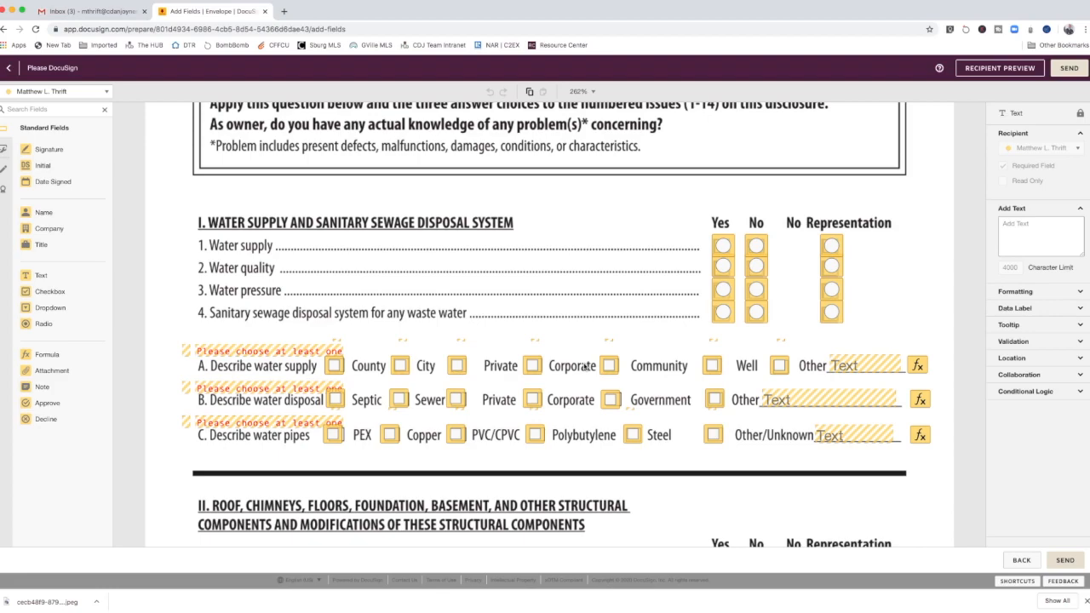
scroll(609, 407, "down", 10)
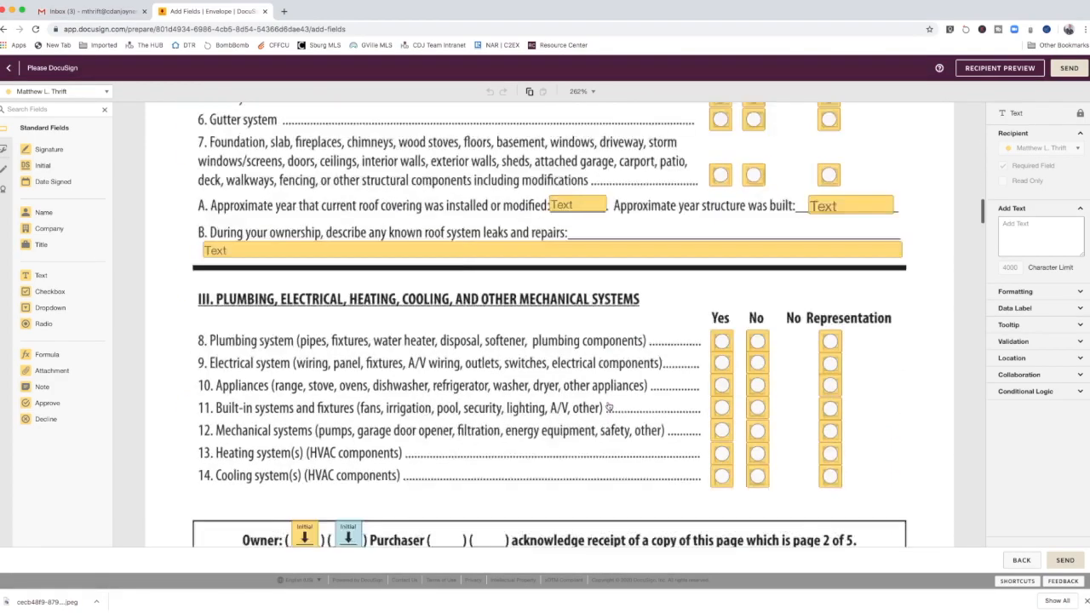
scroll(608, 406, "down", 10)
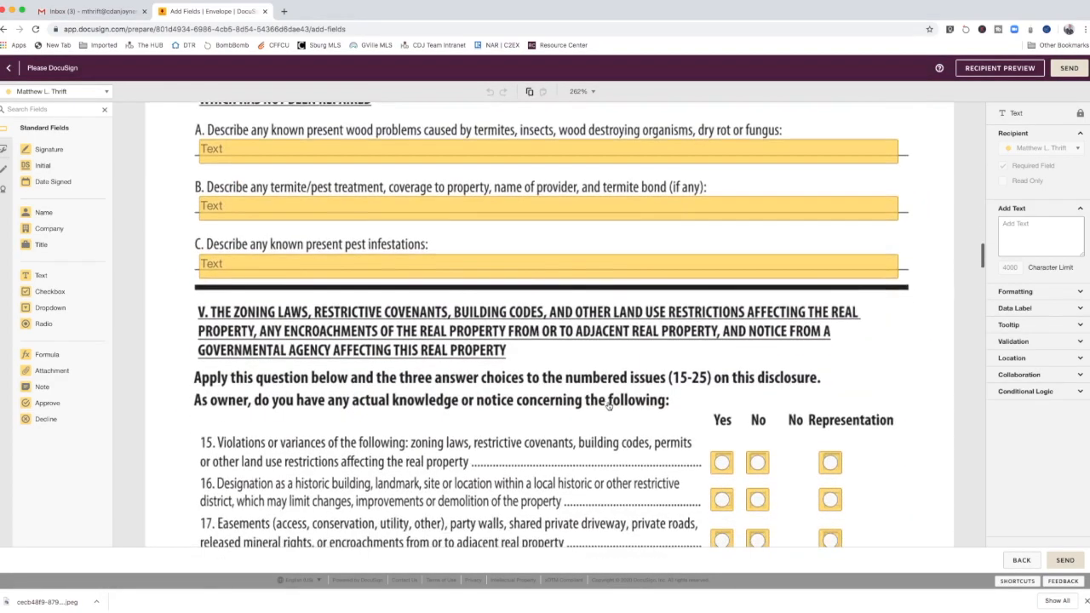
scroll(608, 406, "down", 3)
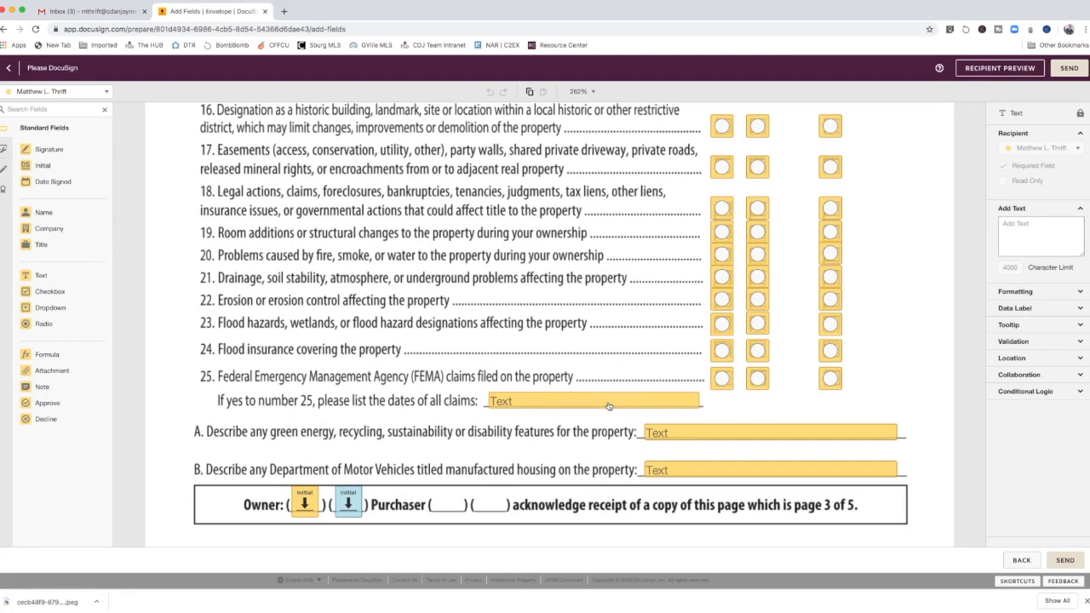
scroll(608, 406, "down", 3)
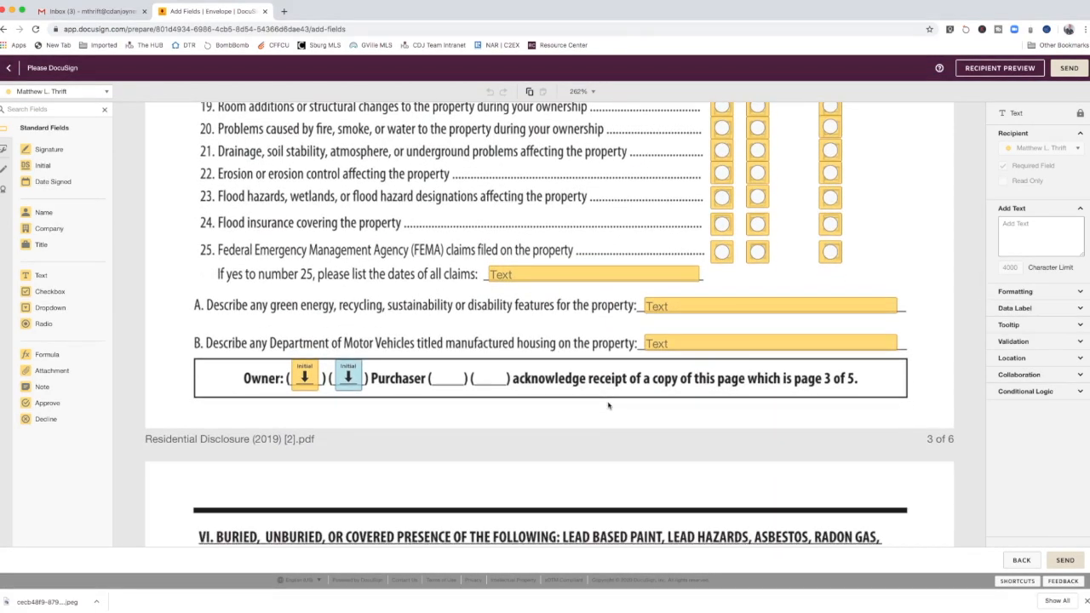
scroll(608, 406, "down", 10)
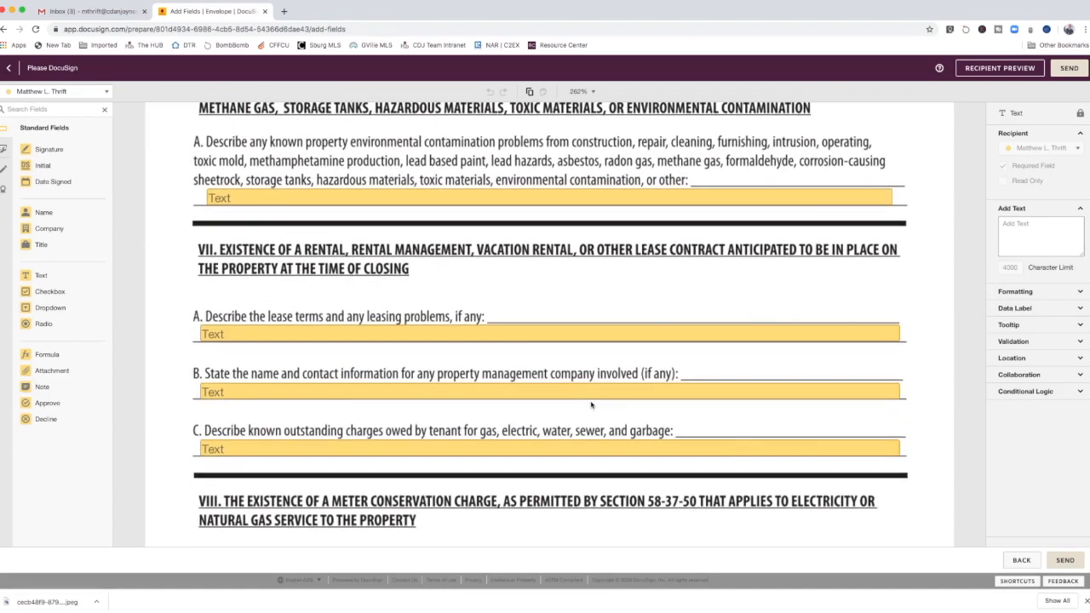
scroll(590, 405, "down", 1)
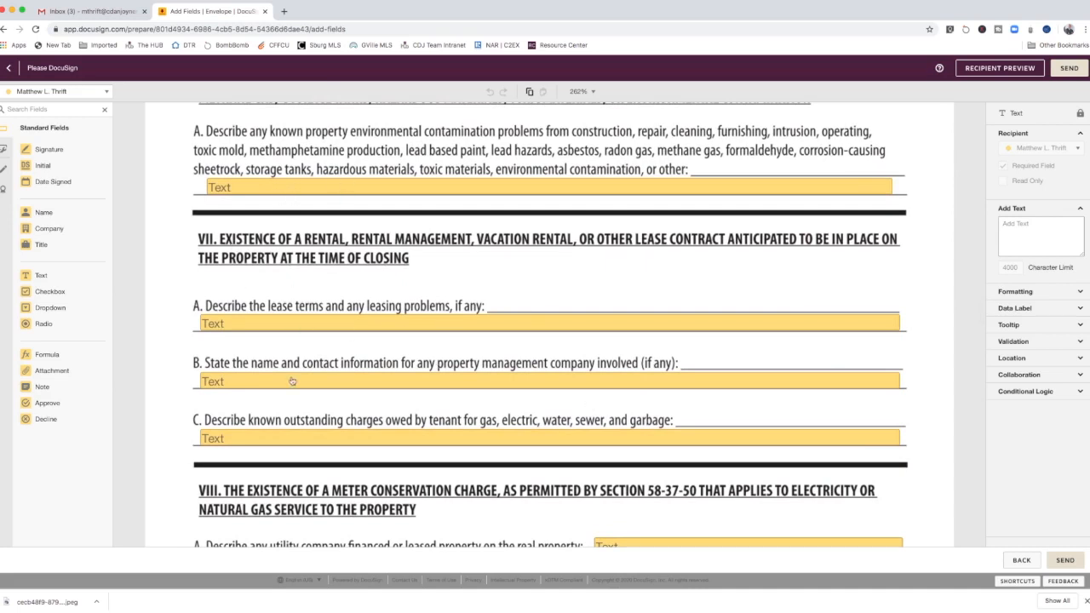
scroll(324, 407, "down", 3)
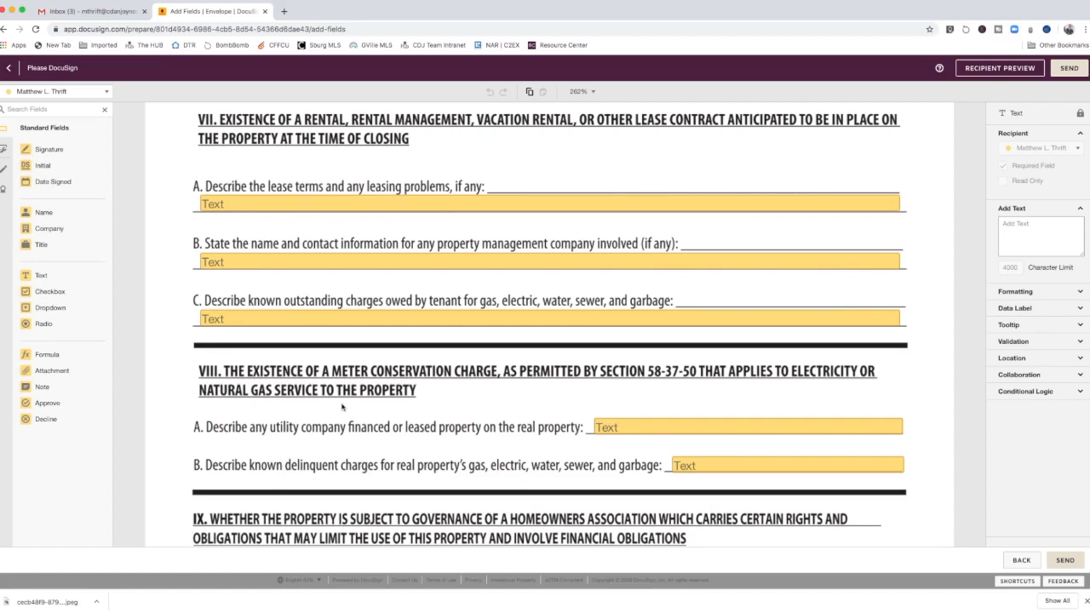
scroll(343, 409, "down", 3)
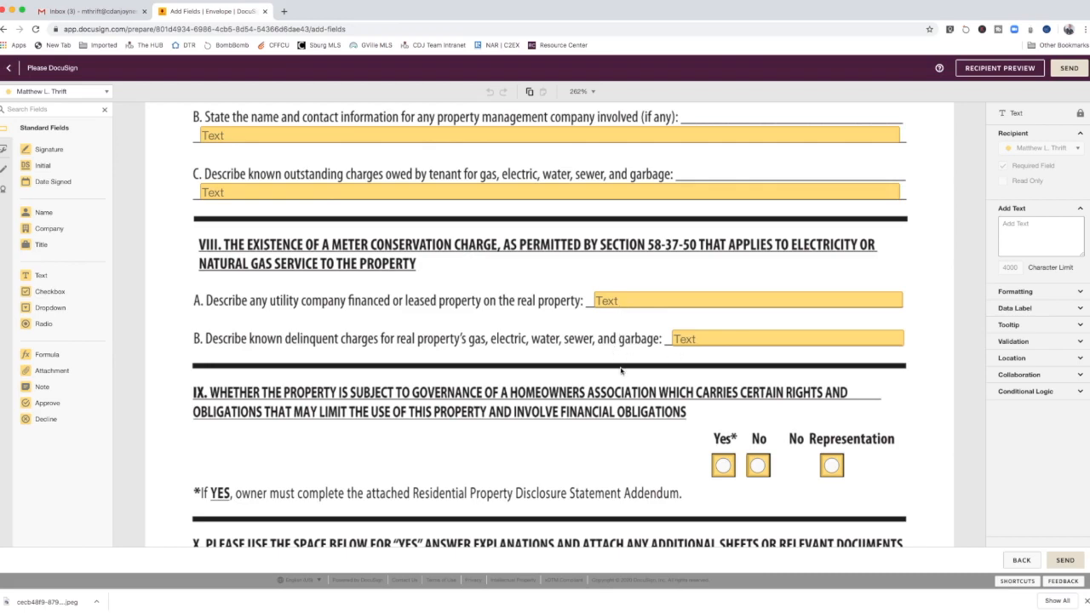
scroll(621, 370, "down", 5)
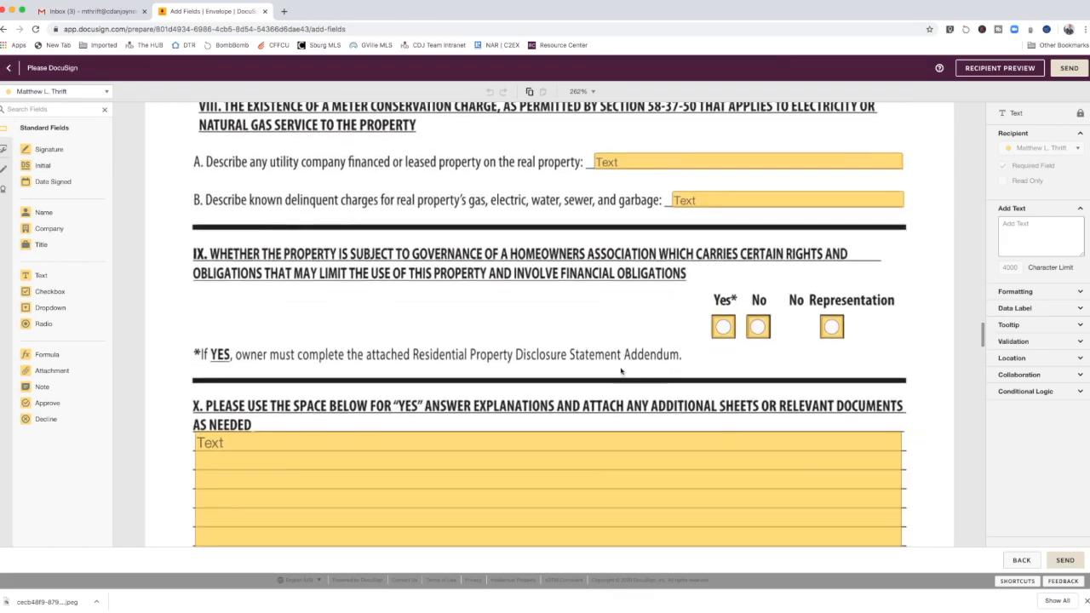
scroll(500, 365, "down", 5)
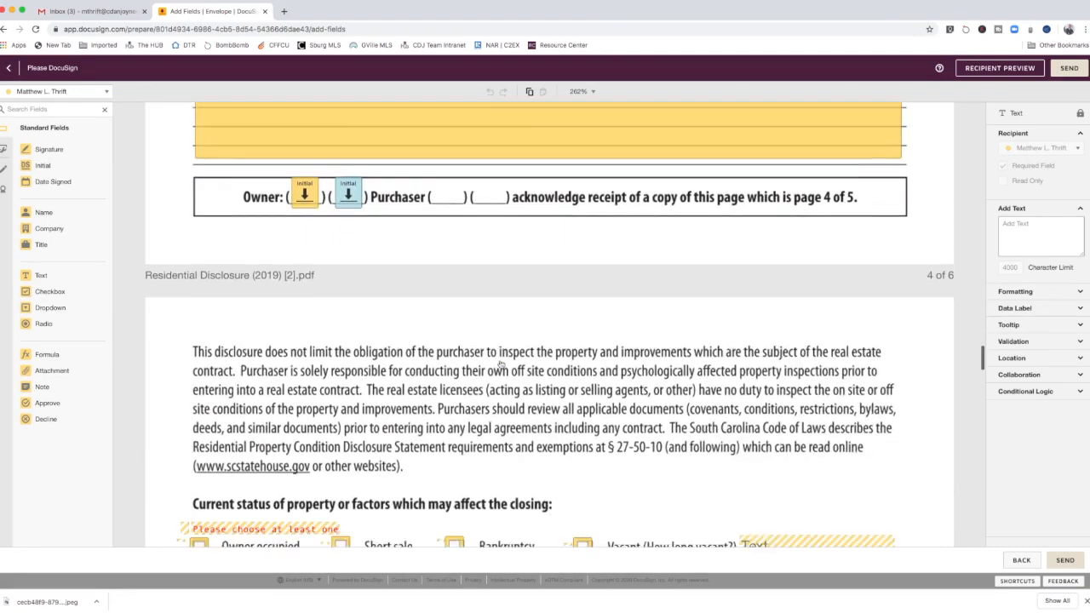
scroll(500, 364, "down", 3)
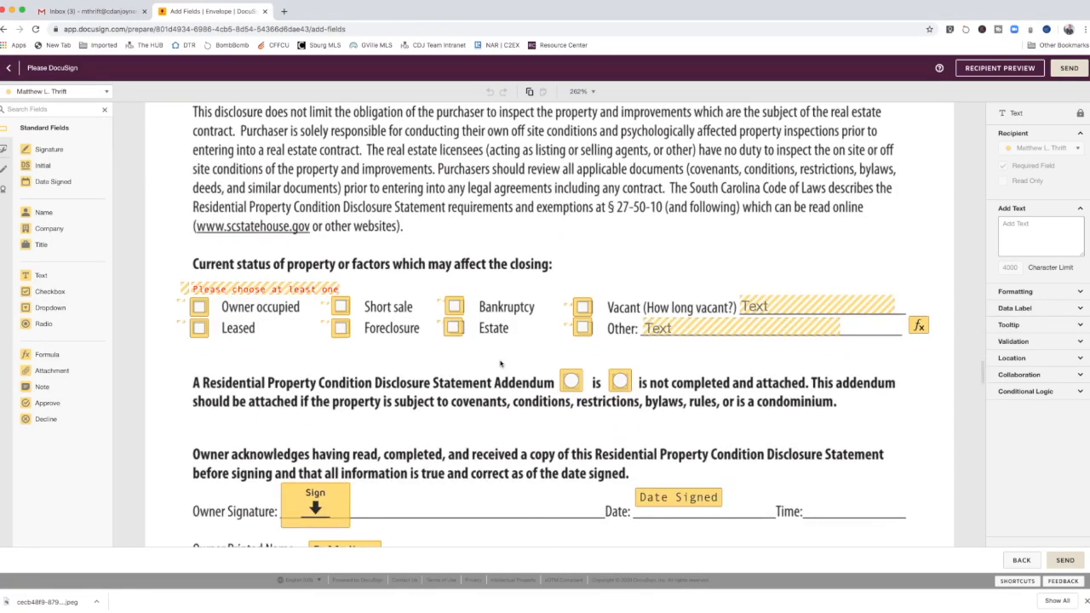
scroll(501, 364, "down", 1)
scroll(500, 365, "down", 2)
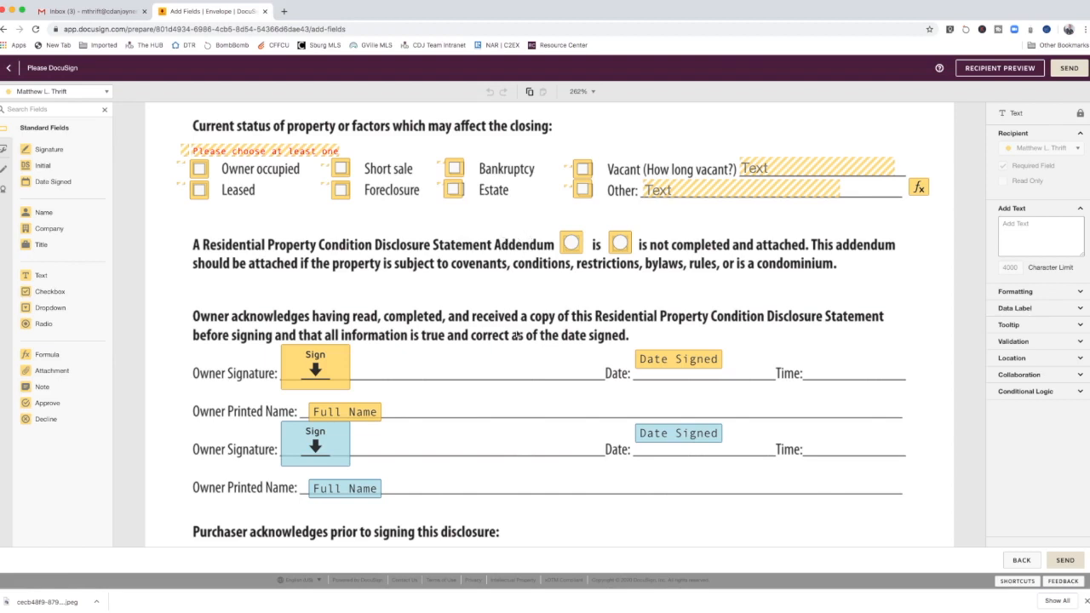
scroll(569, 383, "down", 4)
left_click(1067, 68)
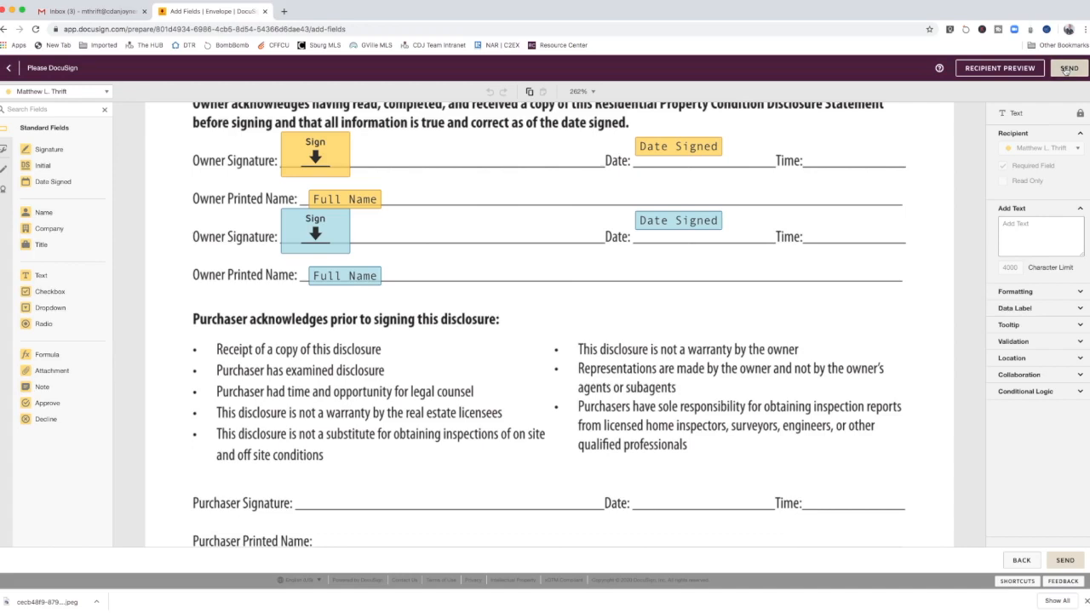
Step: Switch to Gmail, open the Please DocuSign email, and start reviewing and signing the documents
left_click(77, 12)
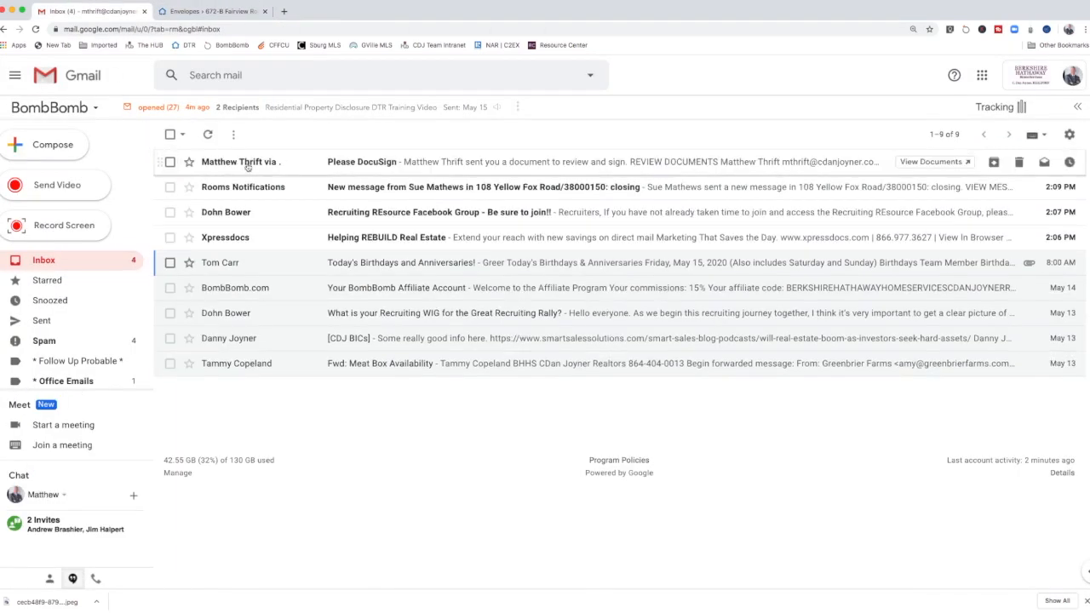
left_click(245, 165)
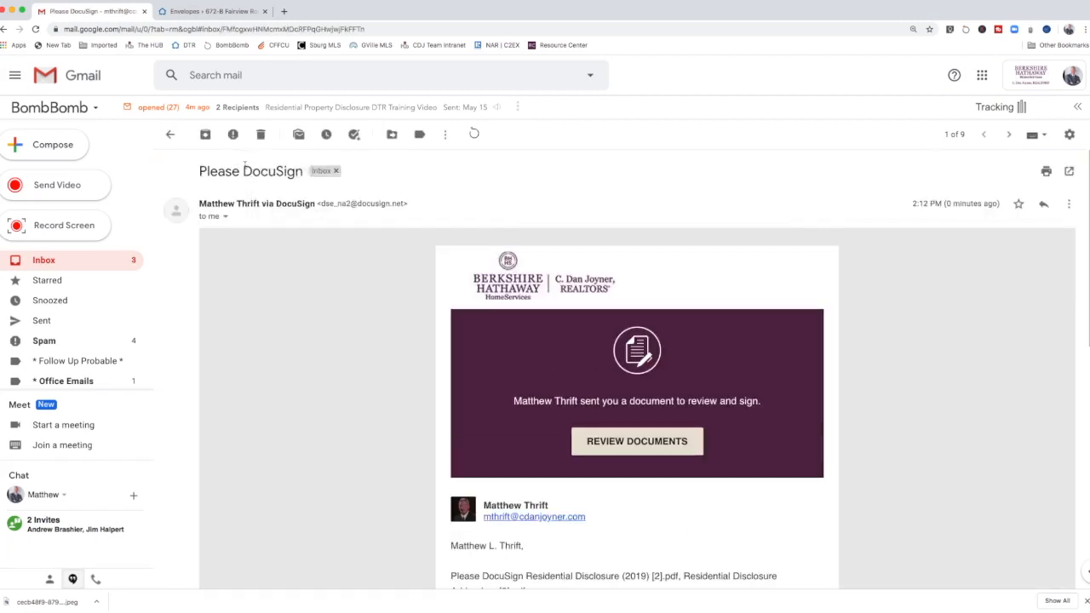
left_click(637, 442)
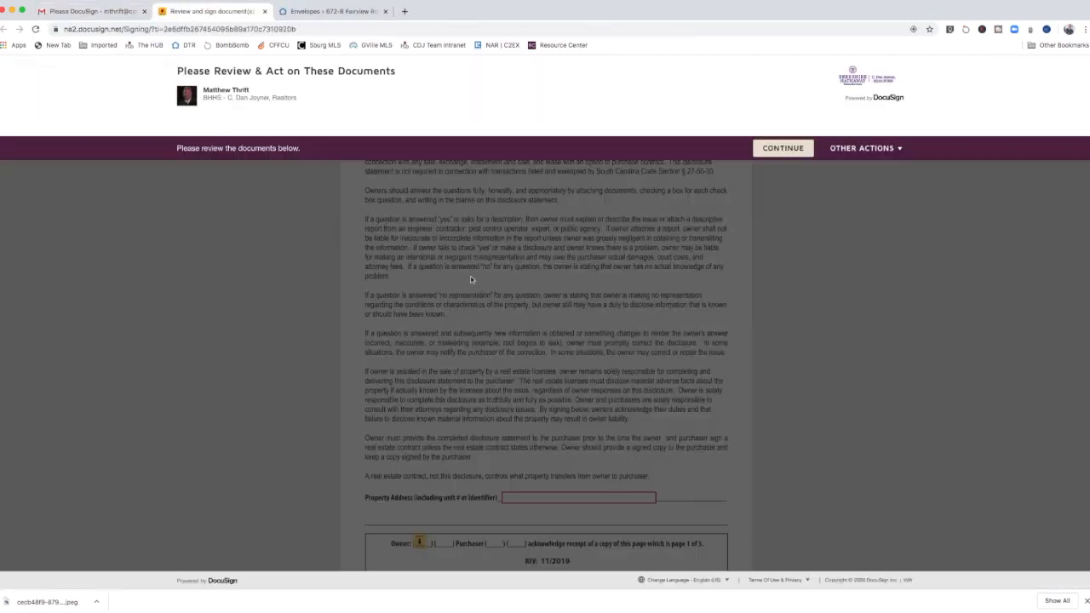
left_click(769, 150)
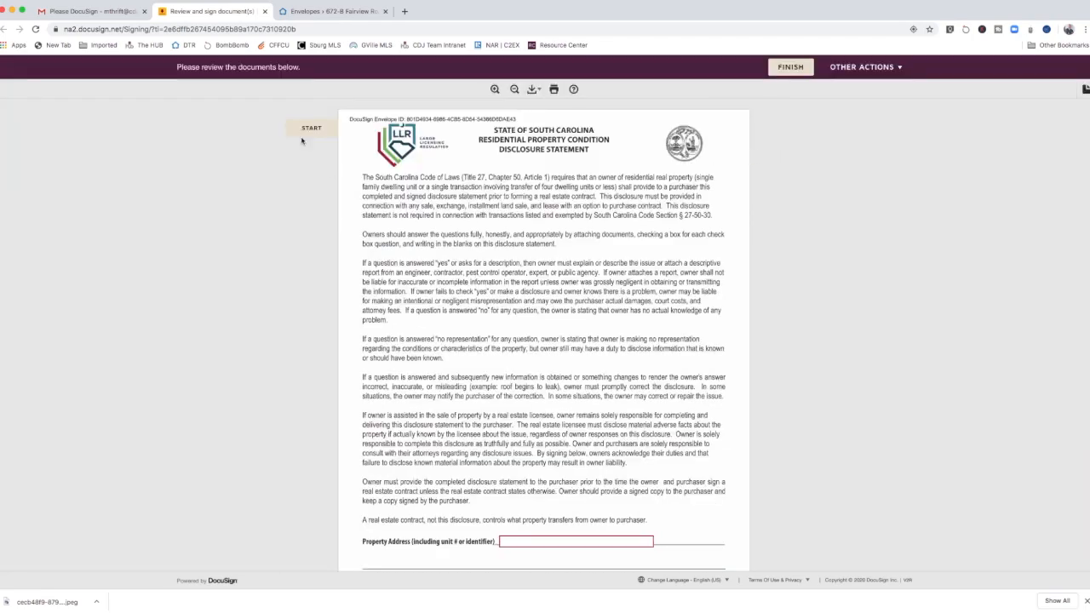
left_click(310, 128)
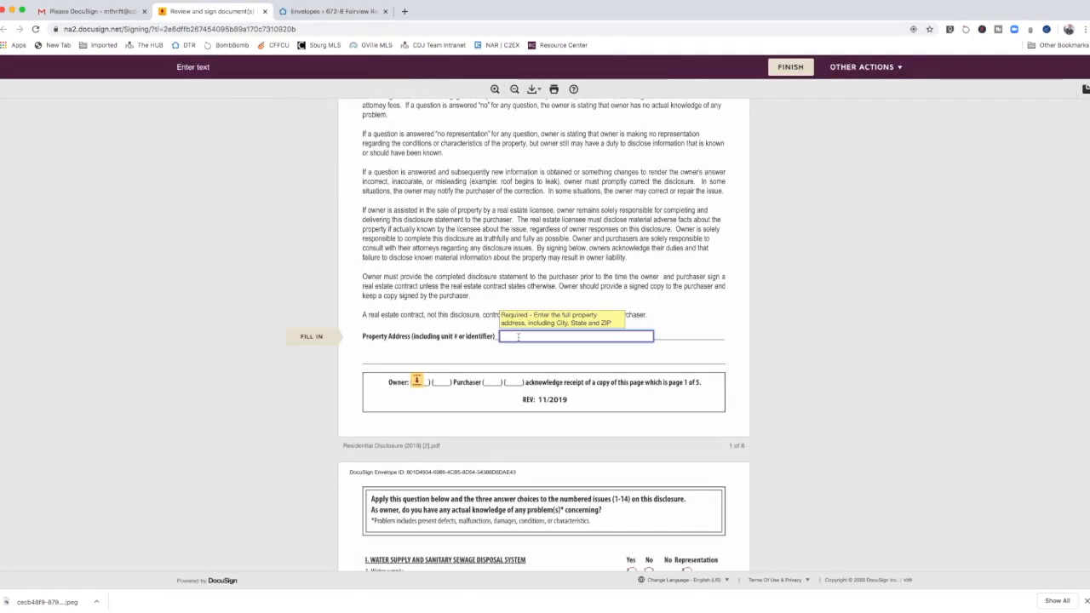
Step: Enter the property address in the property address field and initial page 1 as owner
type("123 Mai")
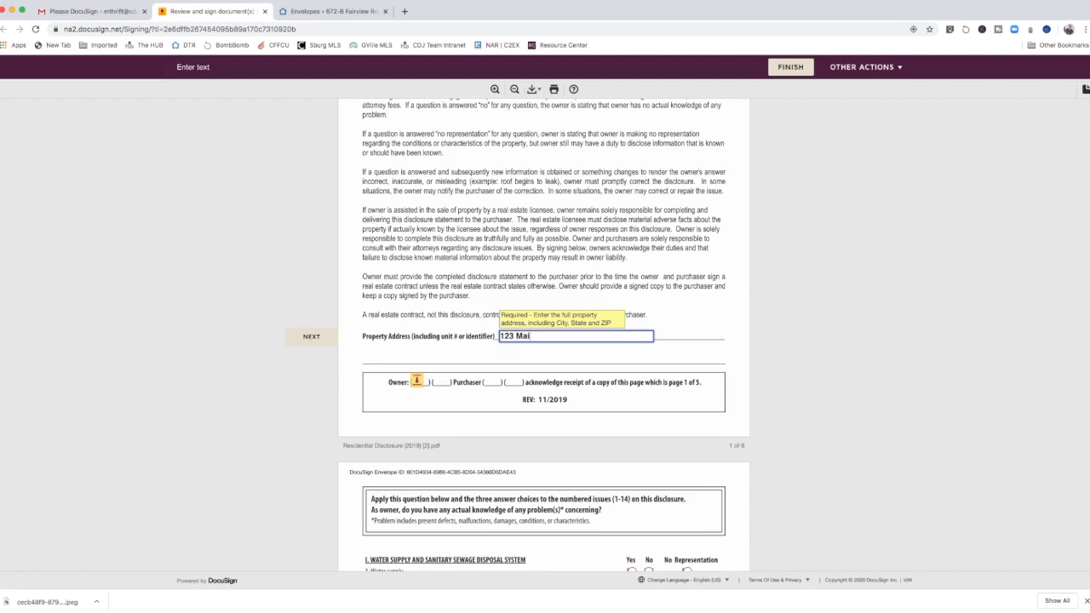
type("n Street")
left_click(417, 381)
Step: Answer No to the water quality and sanitary sewage disposal questions
scroll(526, 365, "down", 3)
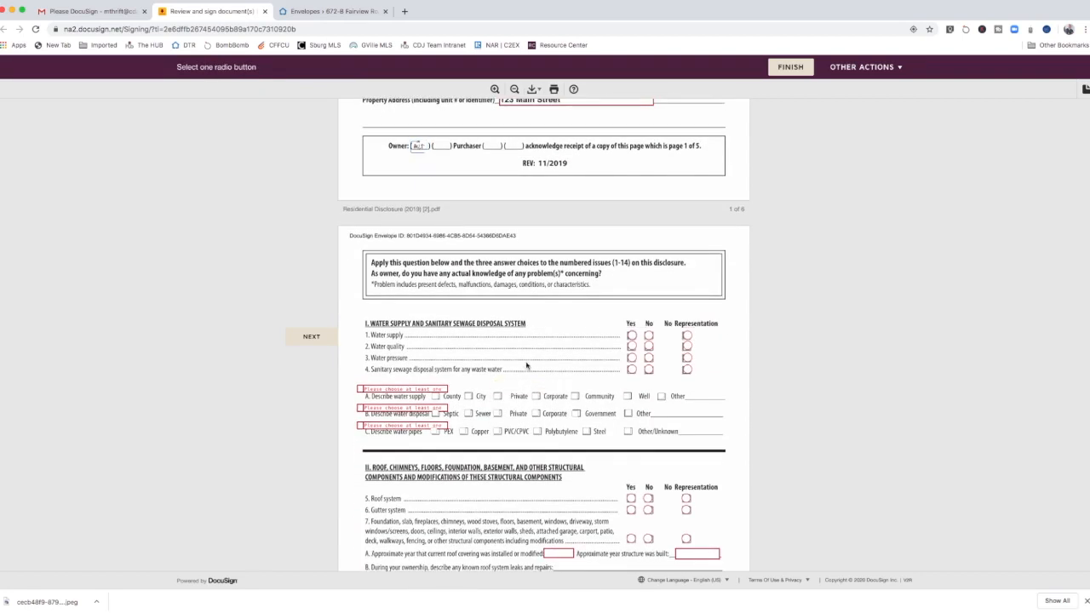
left_click(647, 347)
left_click(648, 370)
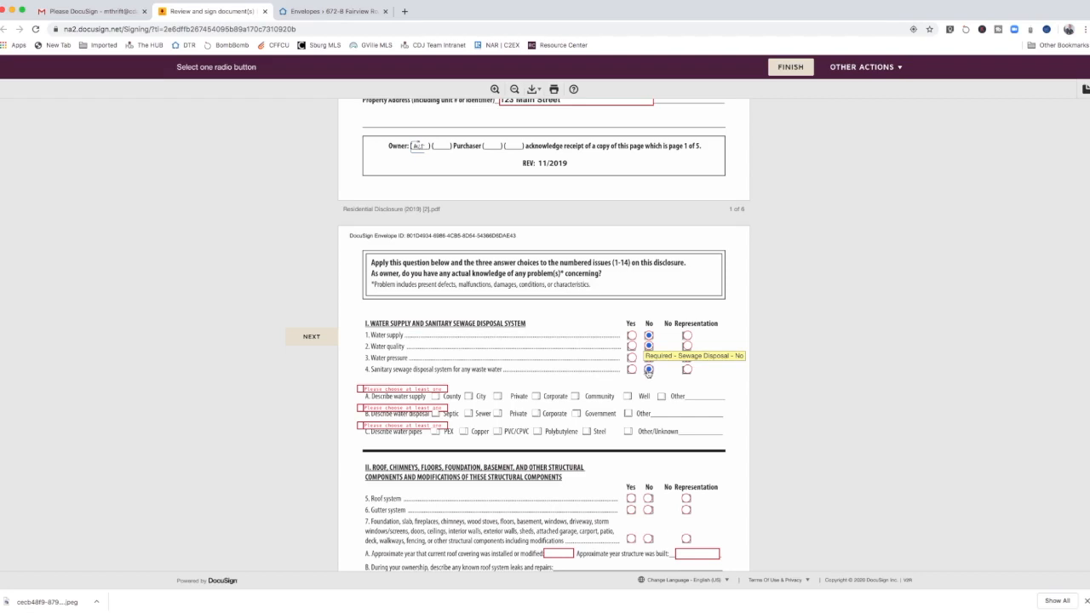
Step: Select the roof covering installation year field and browse the other signing actions
scroll(647, 371, "down", 2)
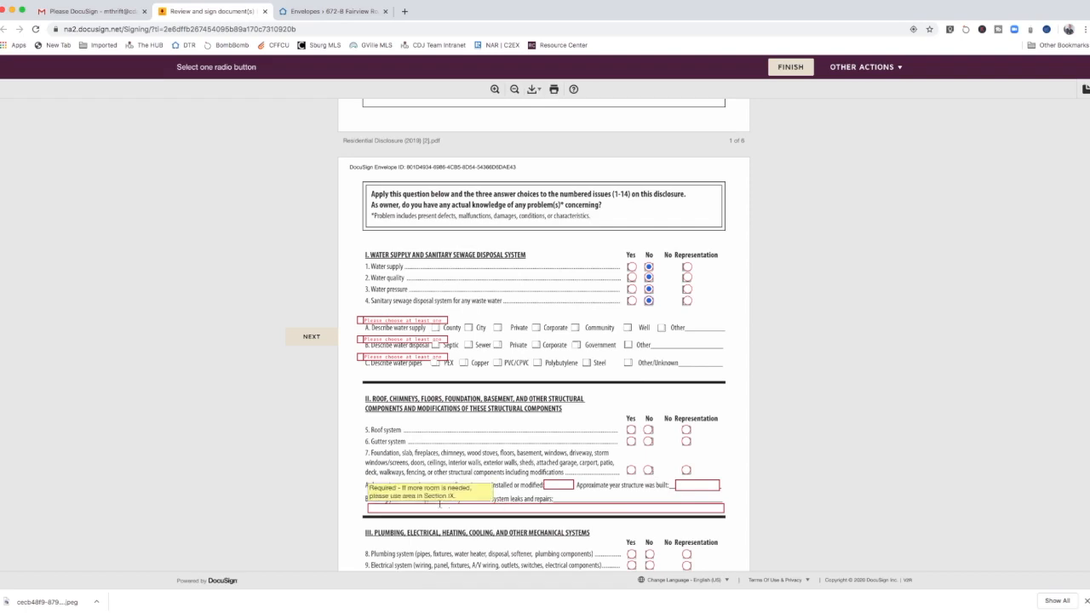
left_click(550, 484)
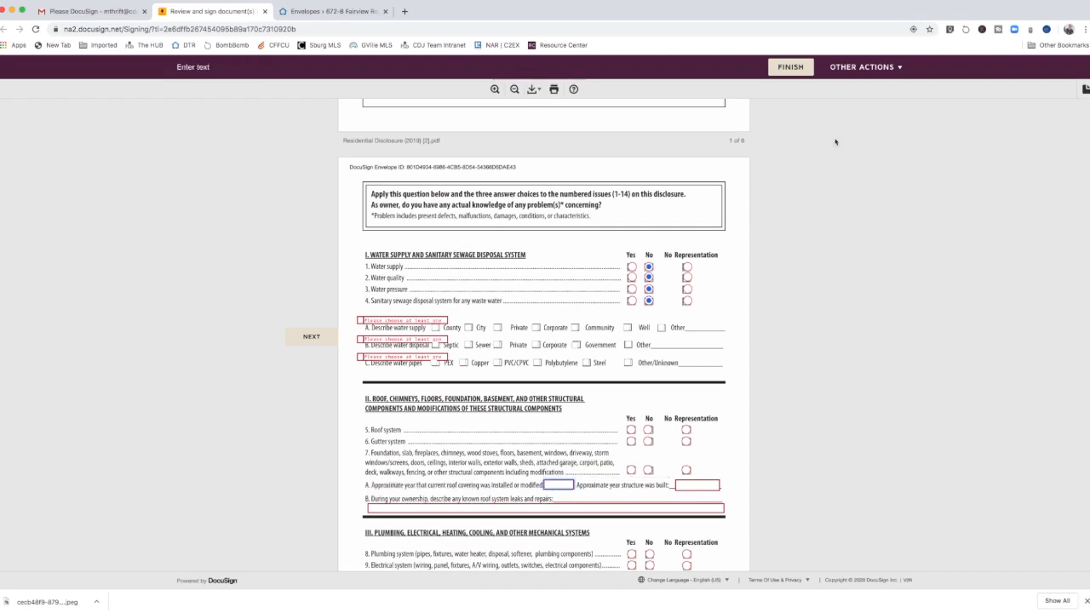
left_click(865, 67)
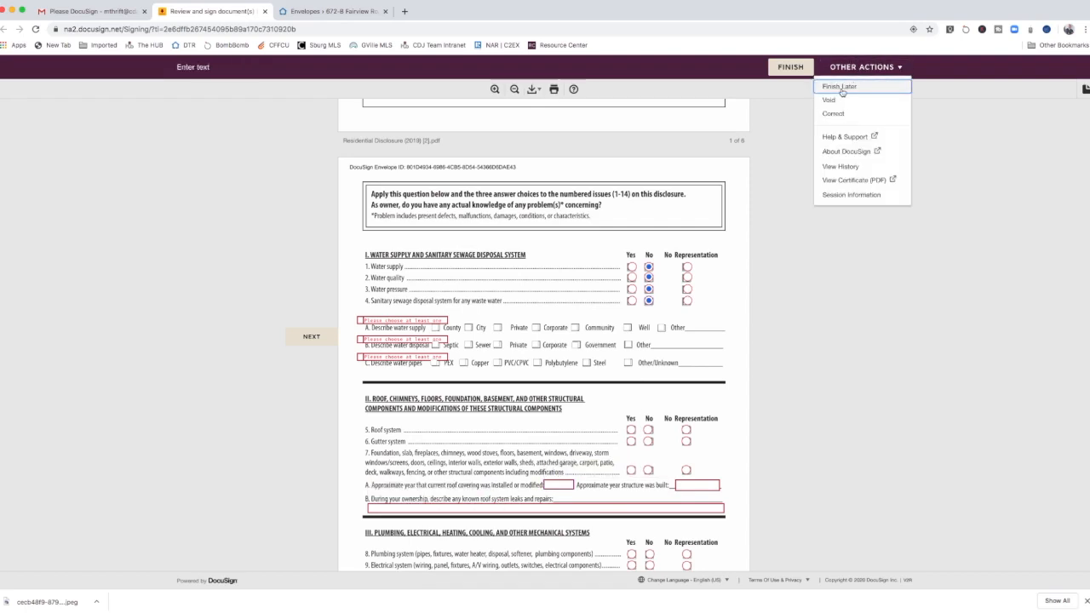
left_click(894, 69)
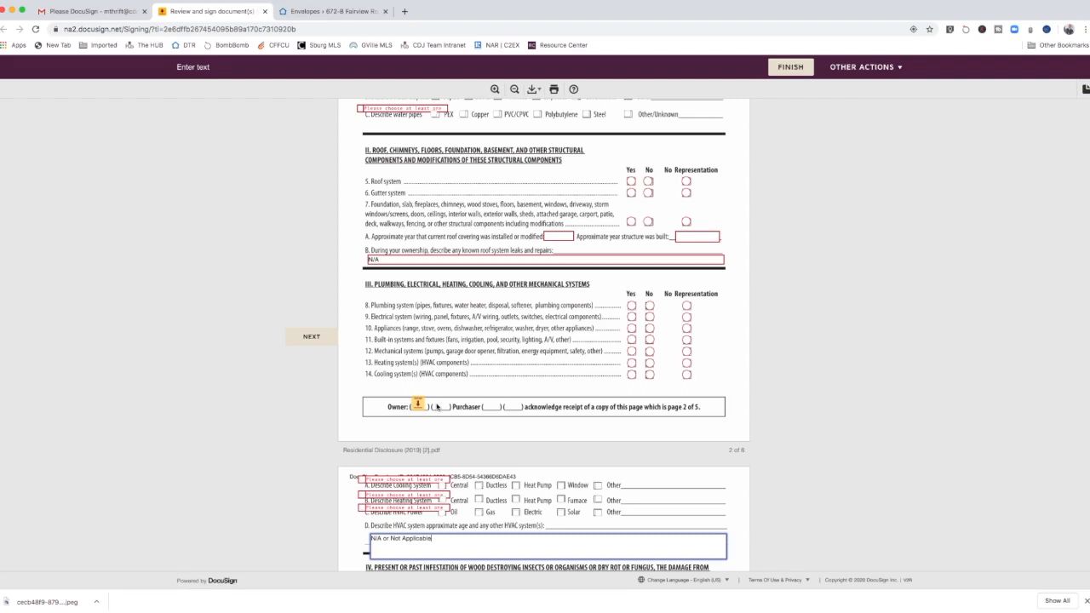
Step: Switch to the DocuSign Rooms tab and open the room's Documents section to view its folders
key("ctrl+Tab")
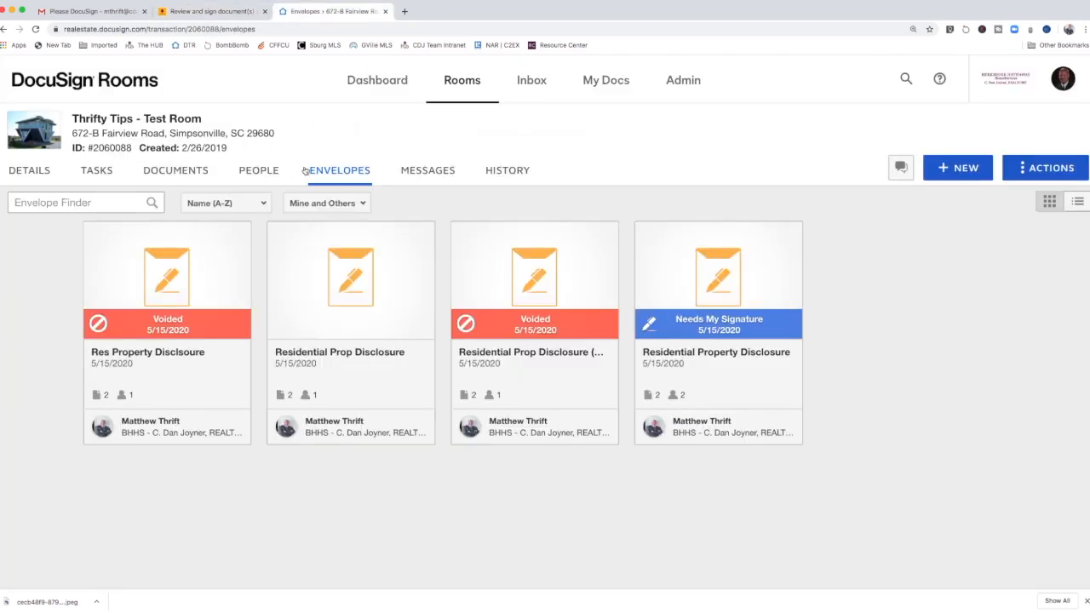
left_click(176, 170)
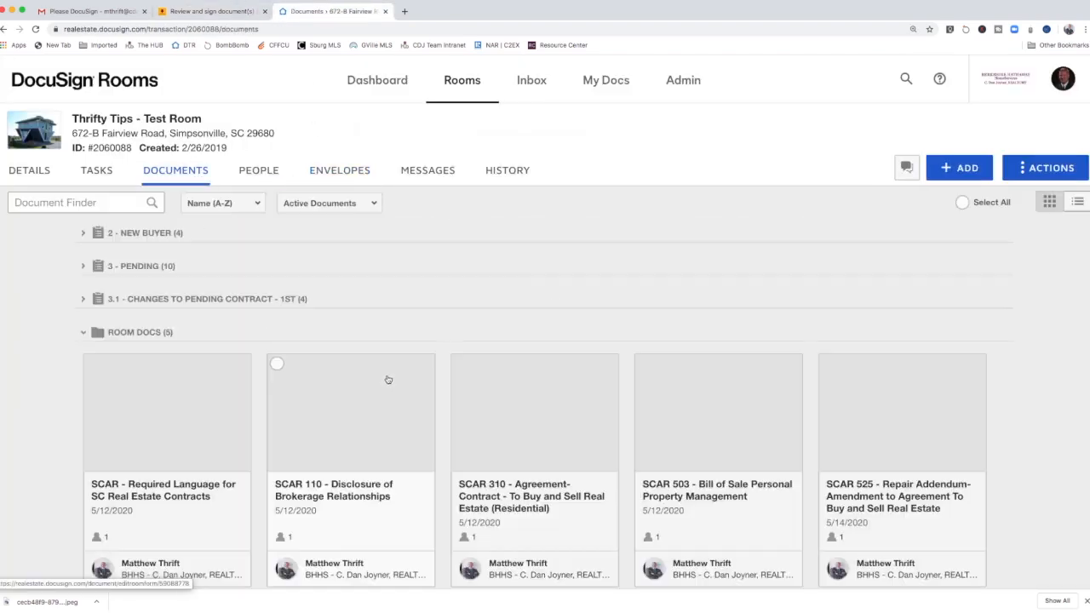
scroll(387, 380, "down", 3)
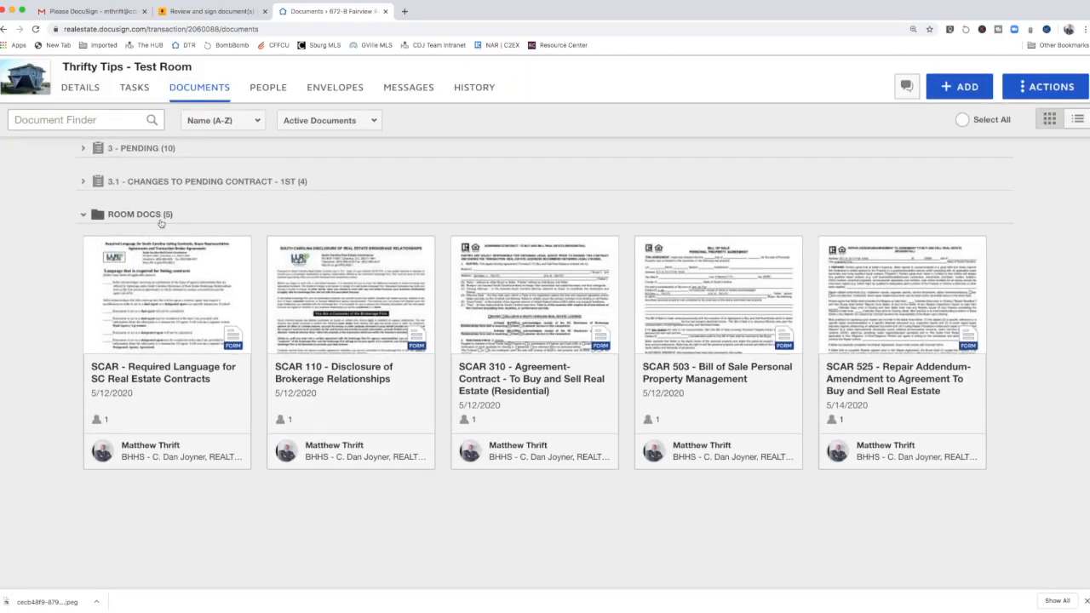
scroll(861, 351, "up", 1)
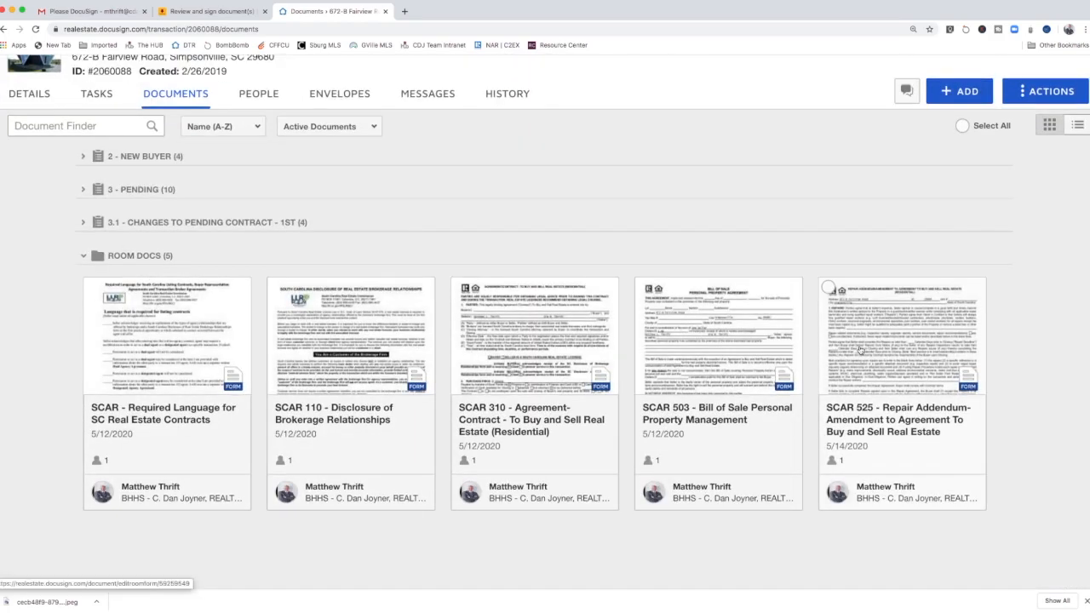